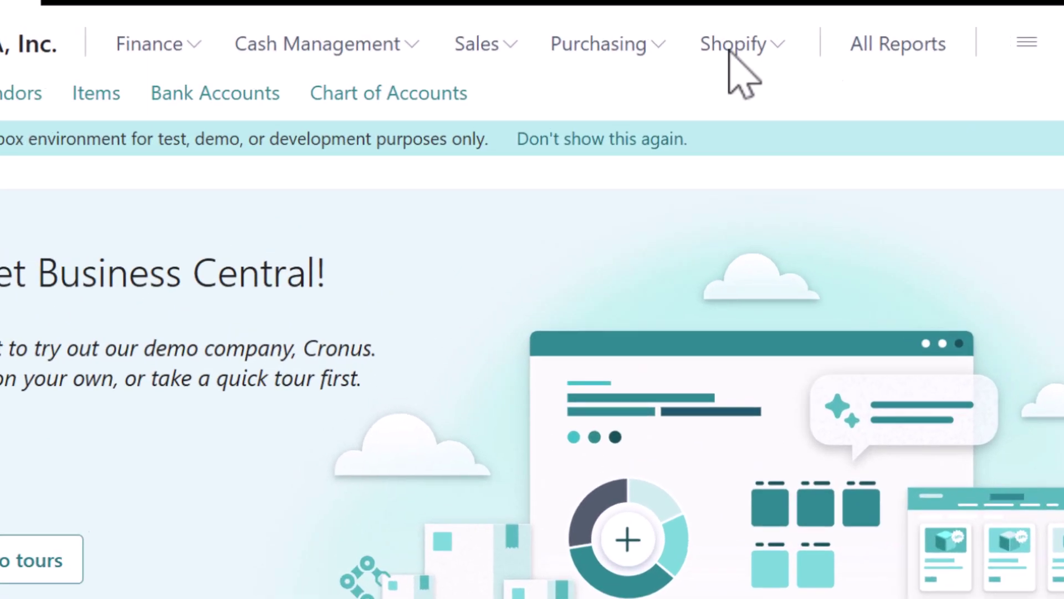
Step: Show tariff number 8471.70.60's duty % per country of origin: CN 145%, DK 10%
key(alt+q)
text(tariff)
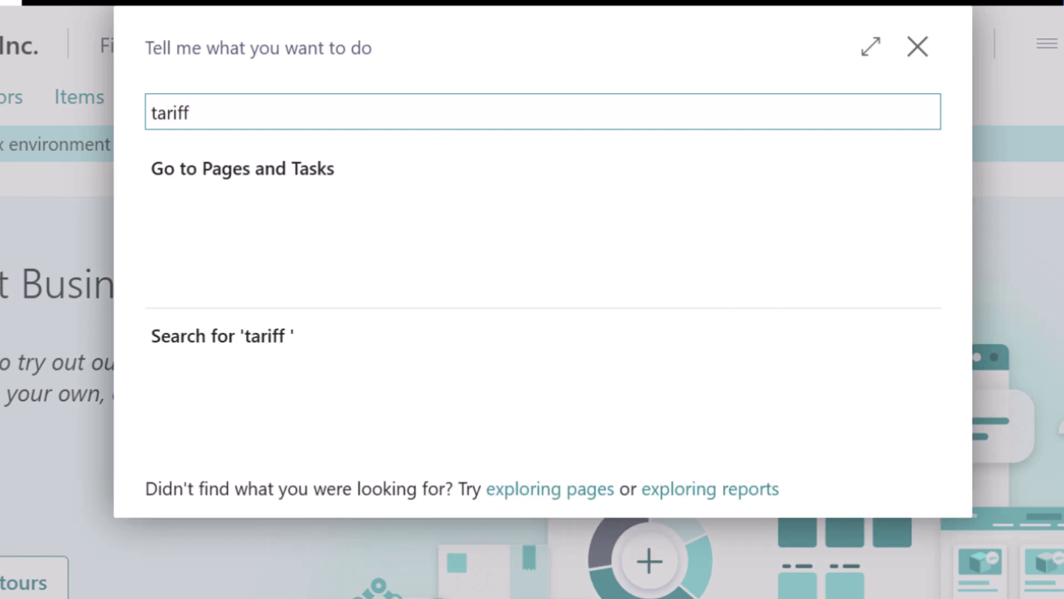
click(350, 213)
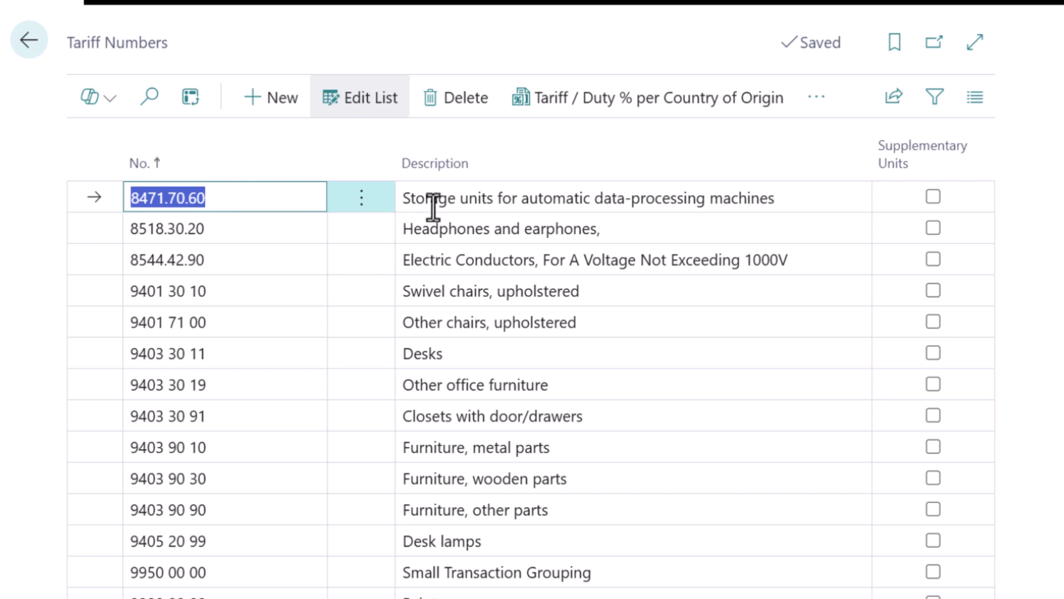
click(615, 99)
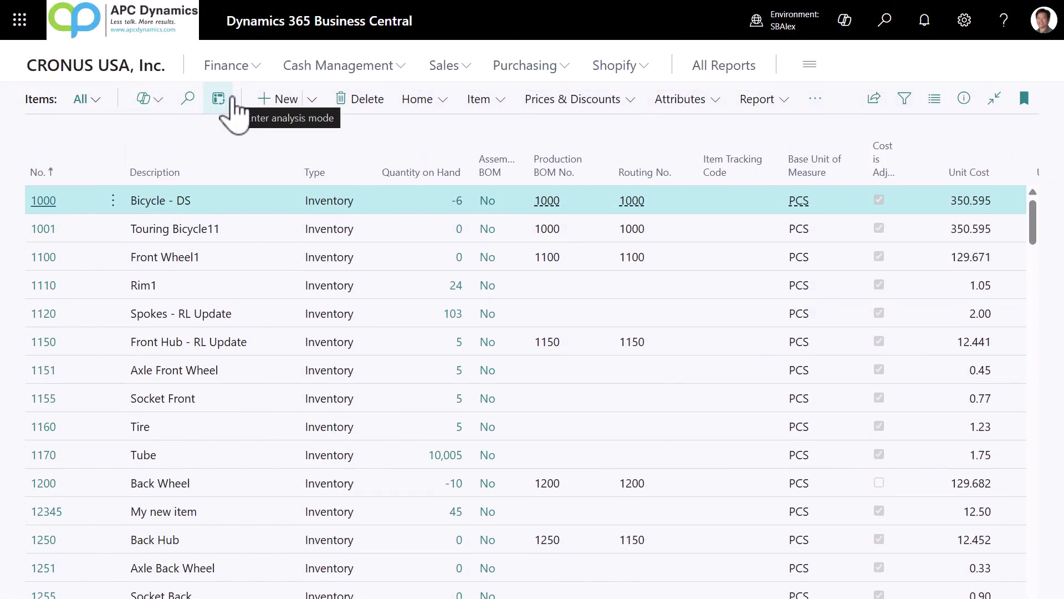
Step: Confirm on item 80021's card that its tariff number is 8471.70.60 and origin is CN
click(187, 99)
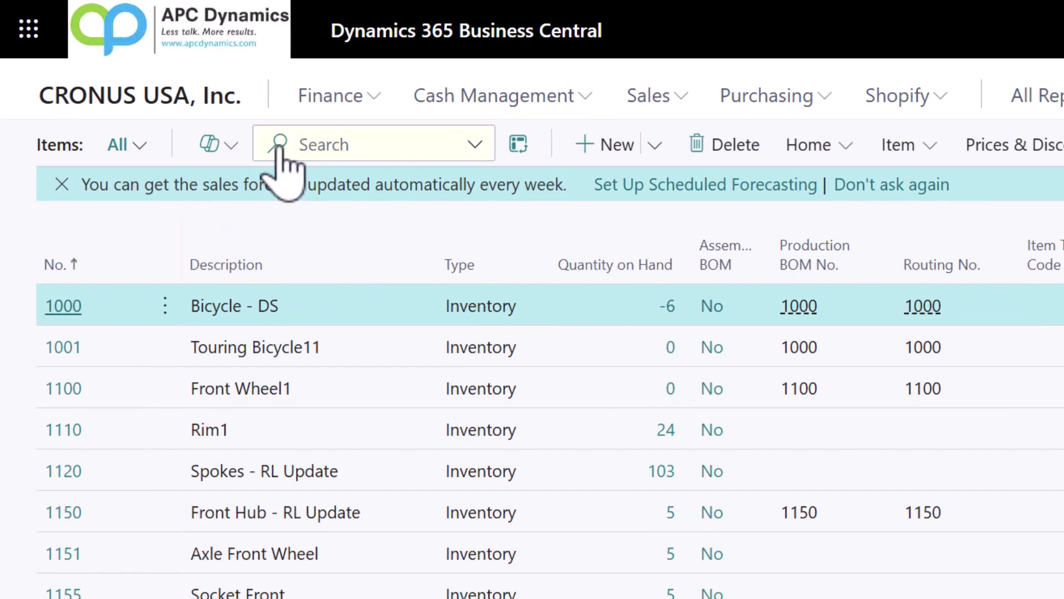
text(80021)
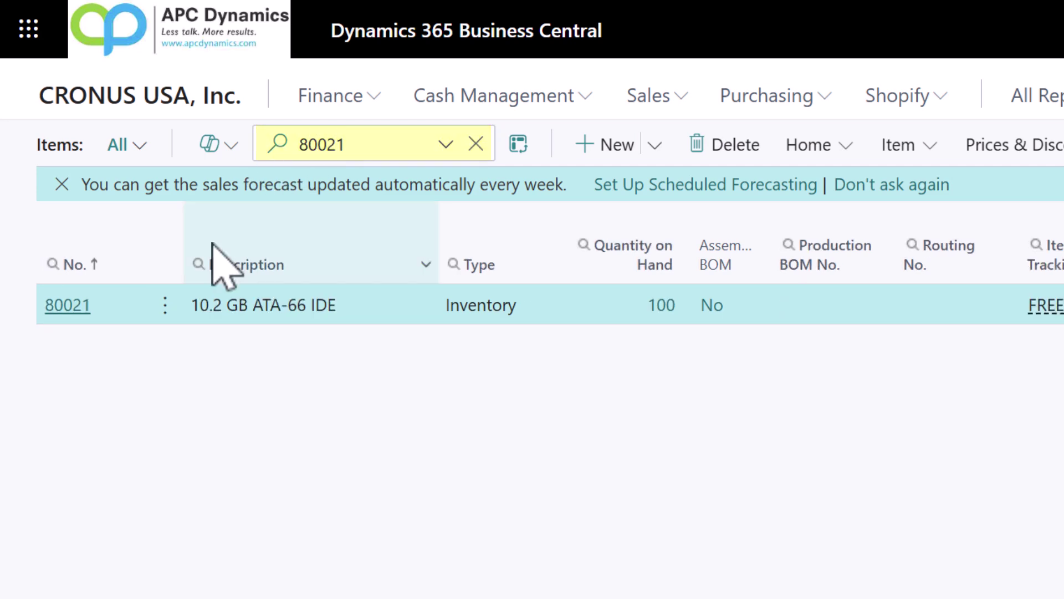
click(84, 305)
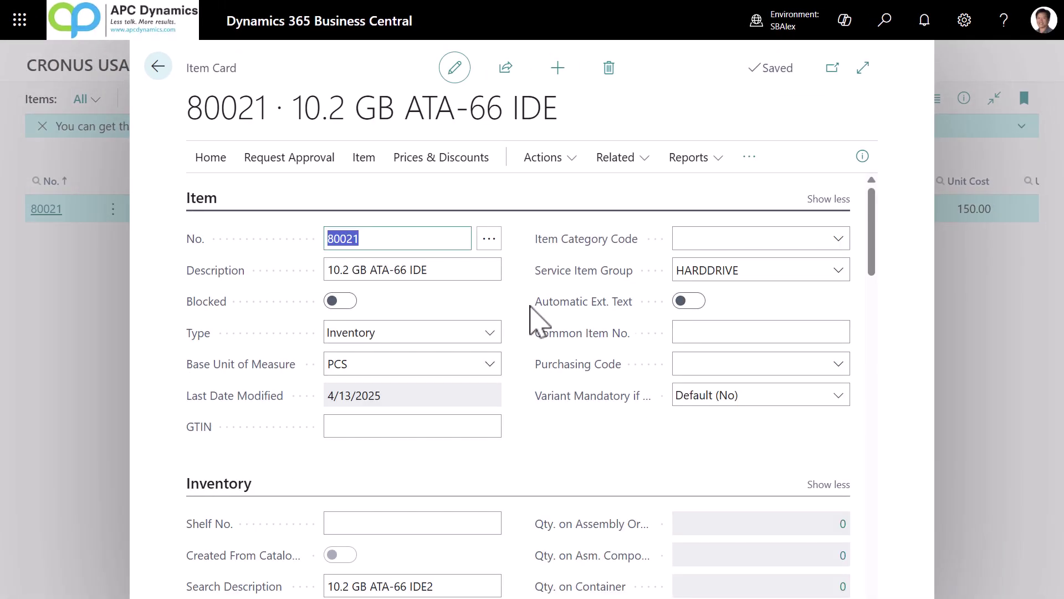
scroll(532, 316, down, 5)
scroll(532, 325, down, 6)
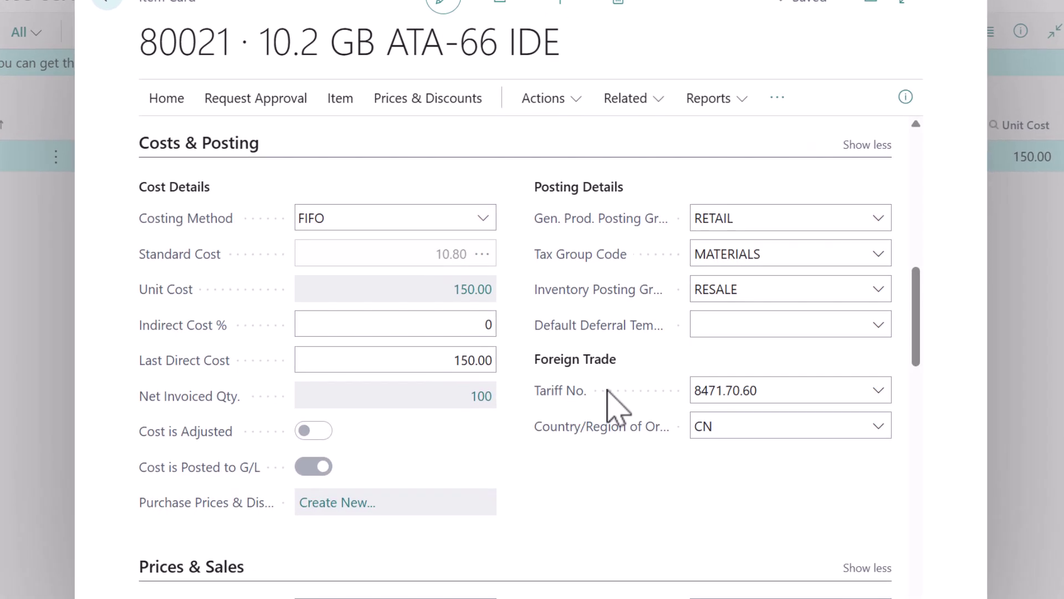
click(752, 391)
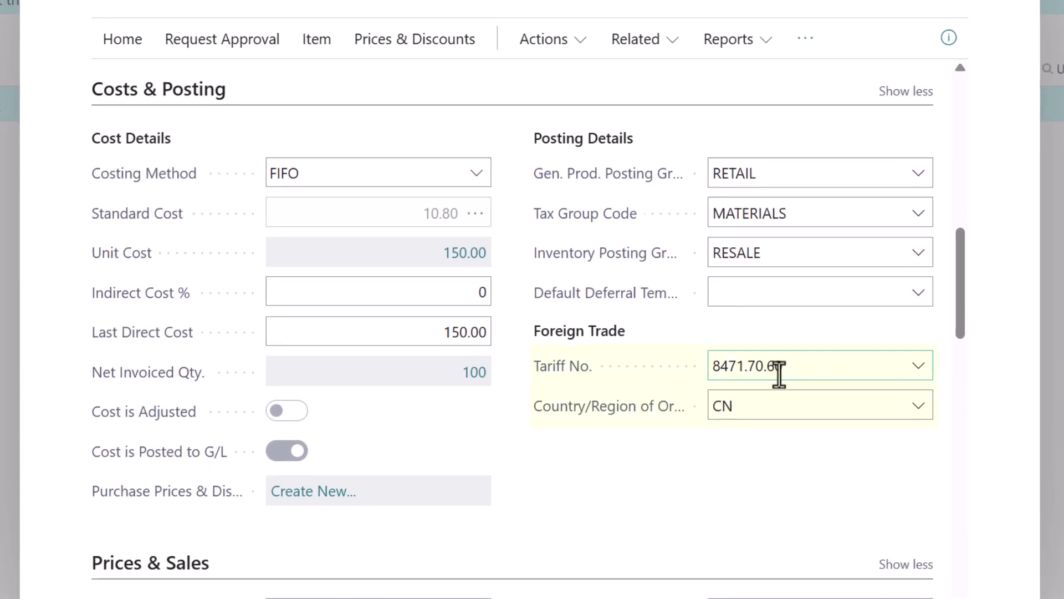
click(778, 403)
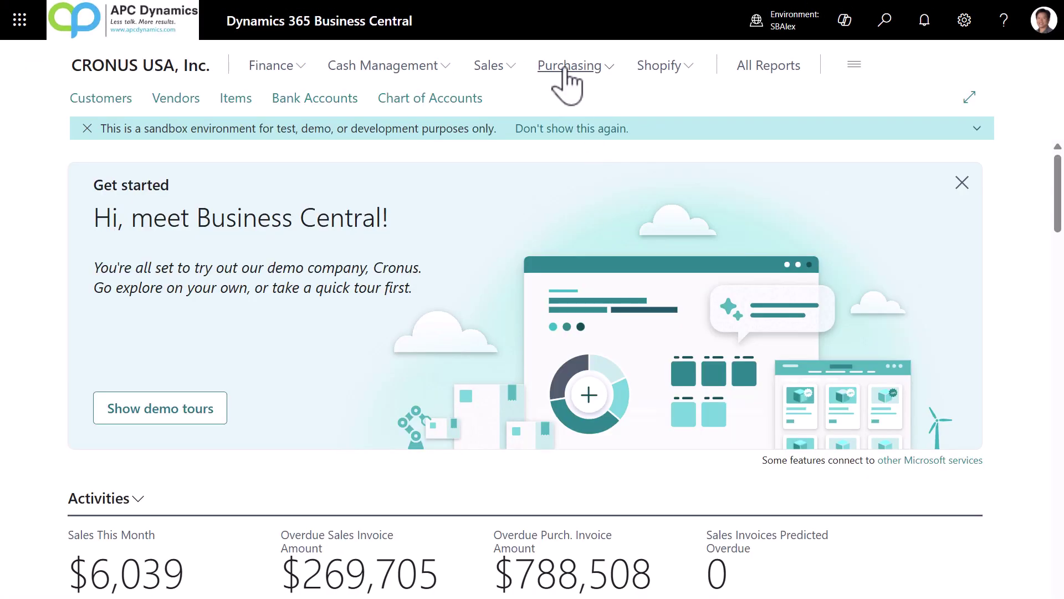
Step: Create a new purchase invoice for vendor USA Global Customs, Inc
click(565, 71)
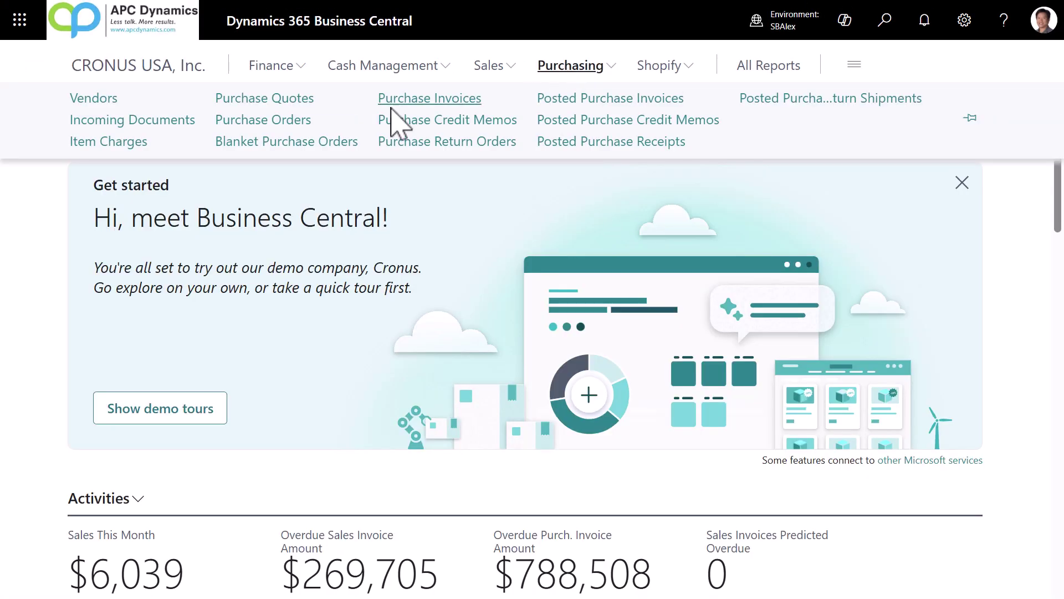
click(429, 100)
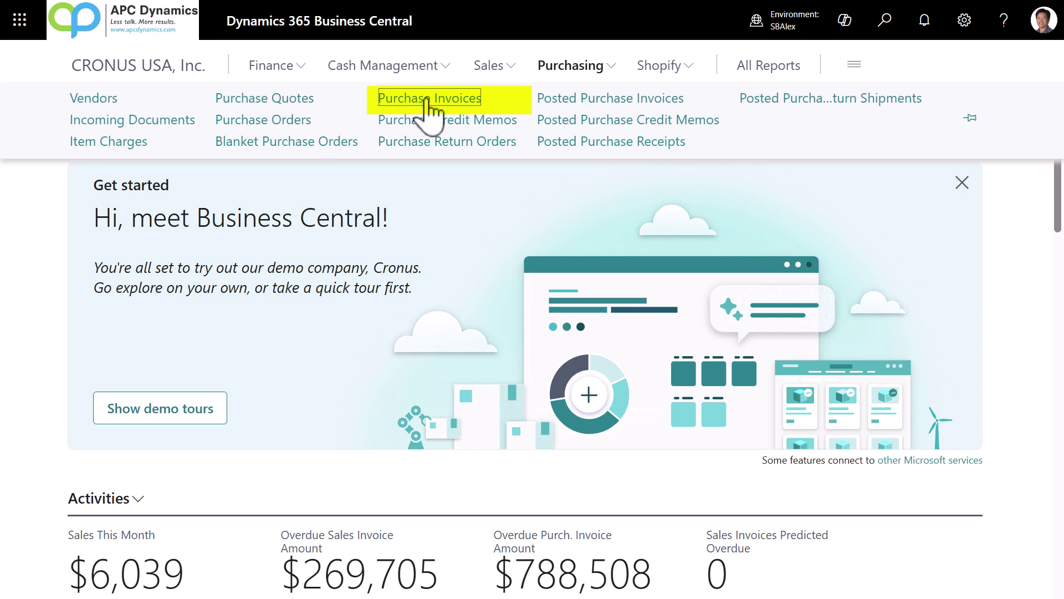
click(365, 103)
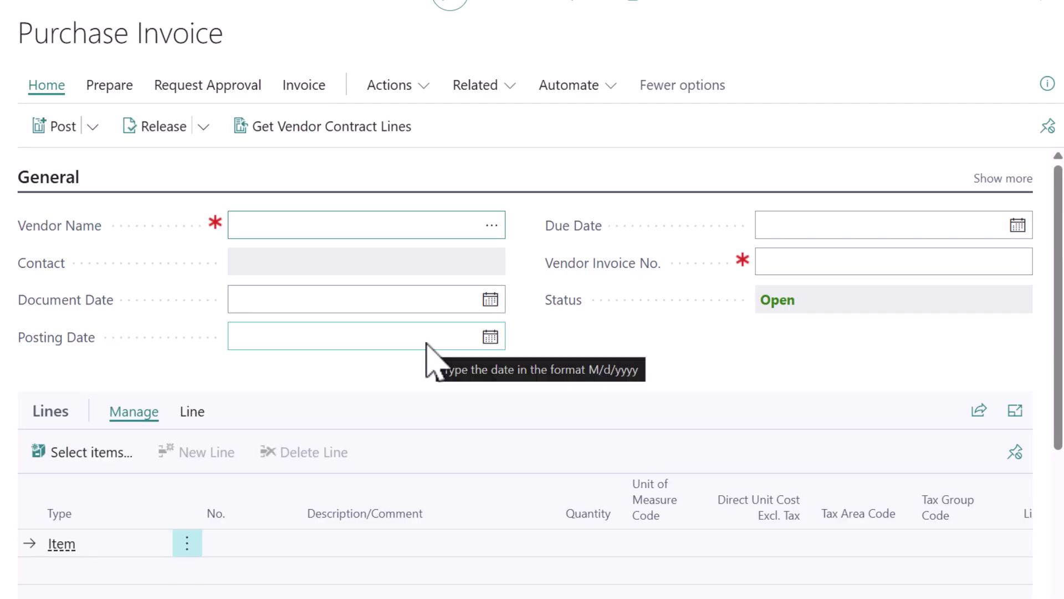
text(usa)
key(Tab)
Step: Add a Charge (Item) line for TARIFF with quantity 1
click(157, 546)
click(157, 545)
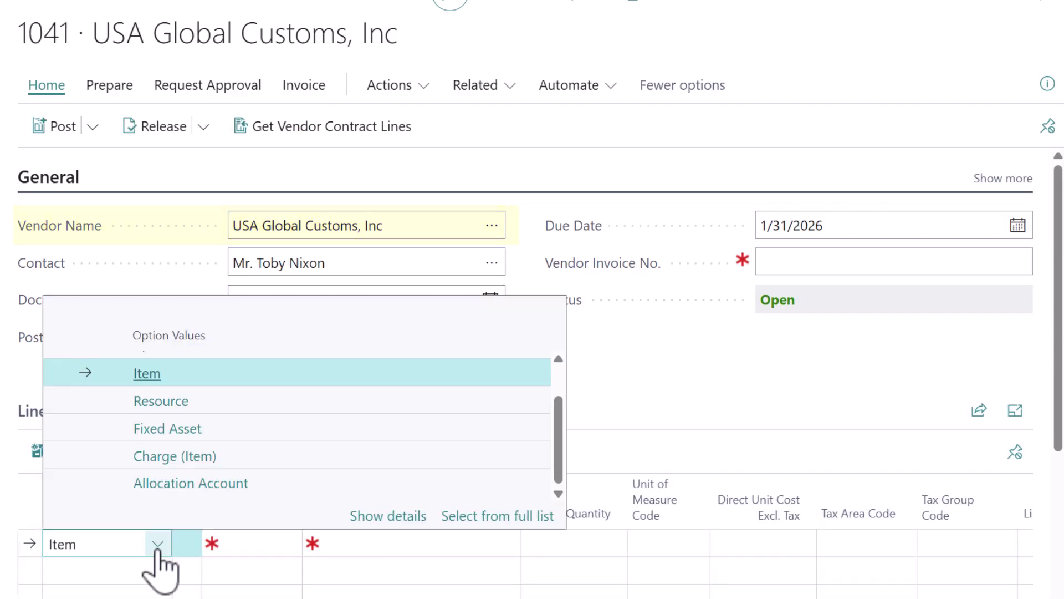
click(183, 464)
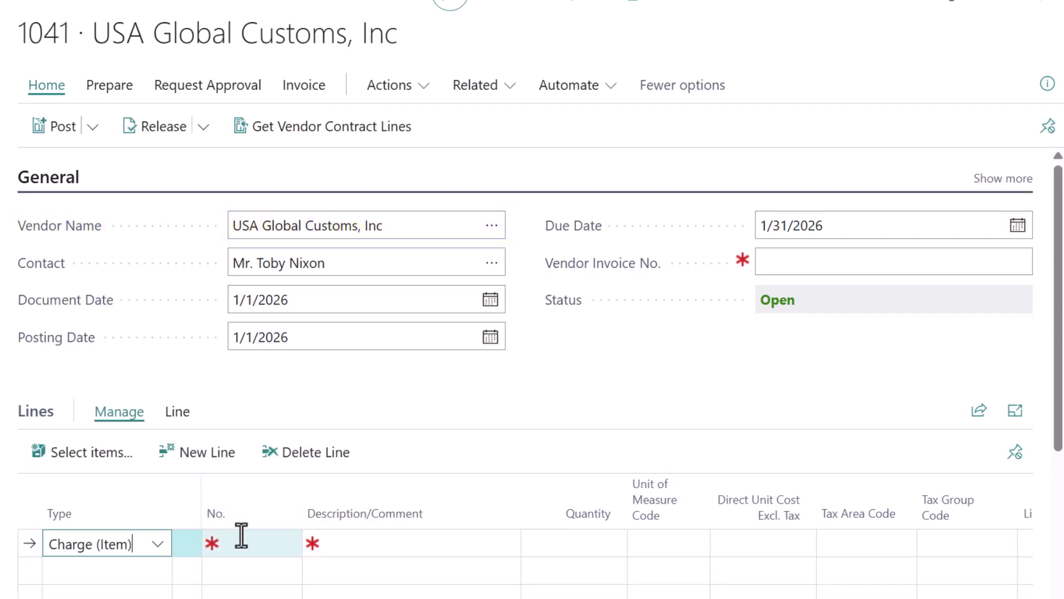
click(240, 537)
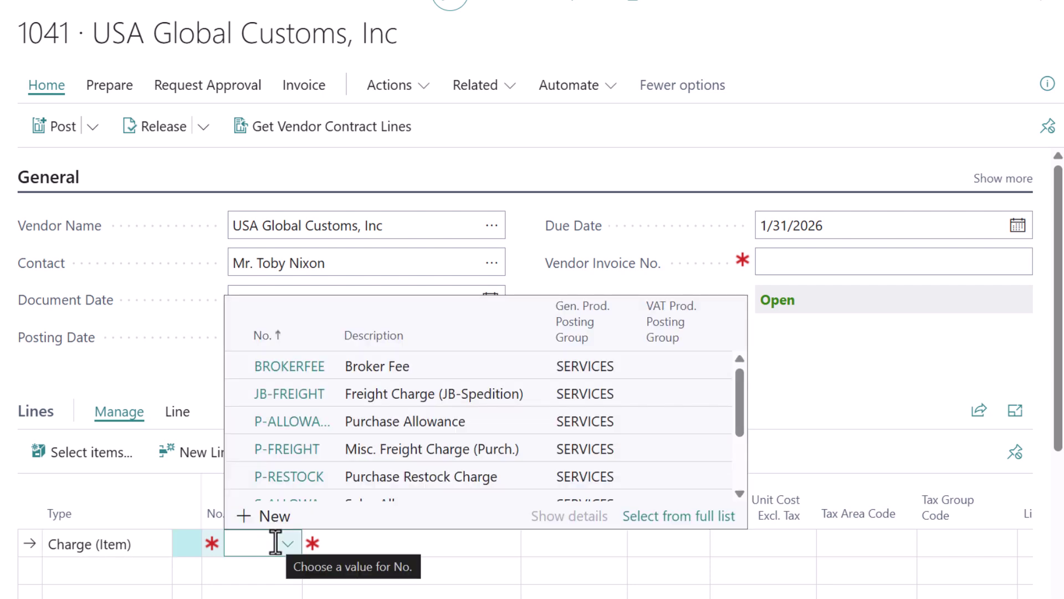
scroll(377, 472, down, 3)
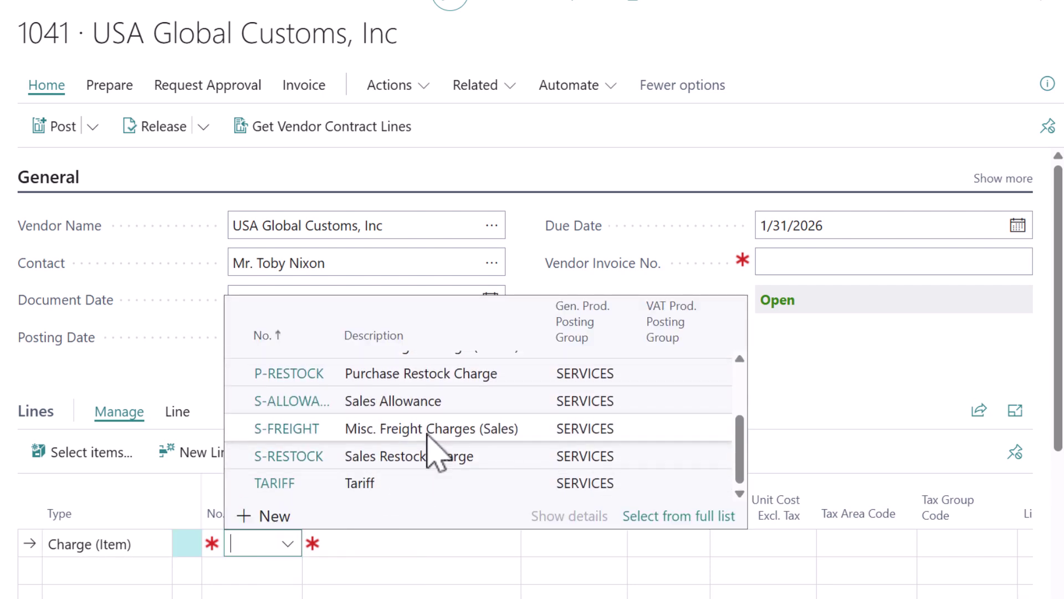
click(404, 503)
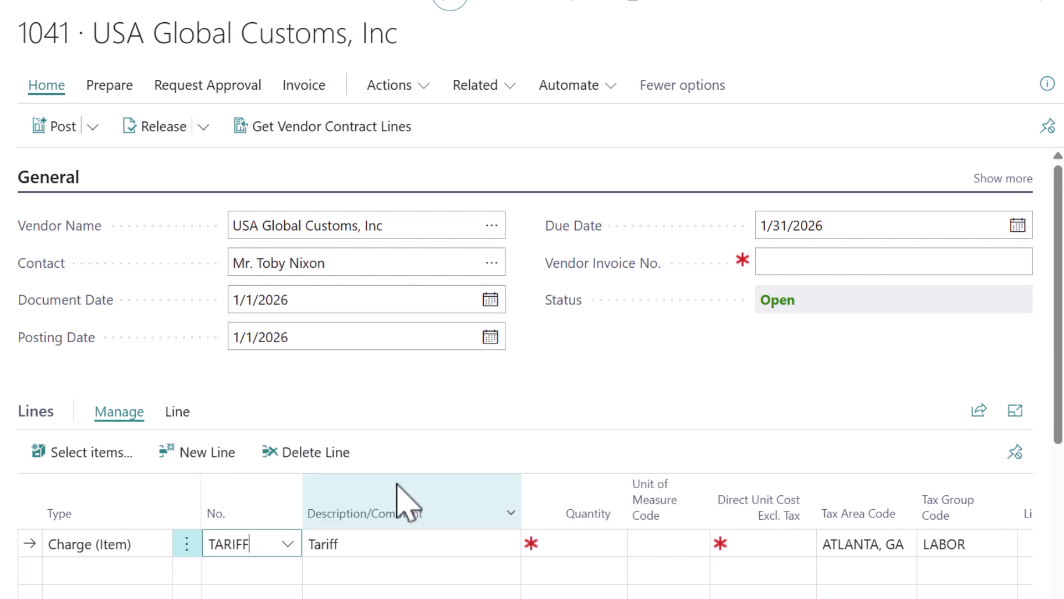
click(575, 546)
text(1)
key(Tab)
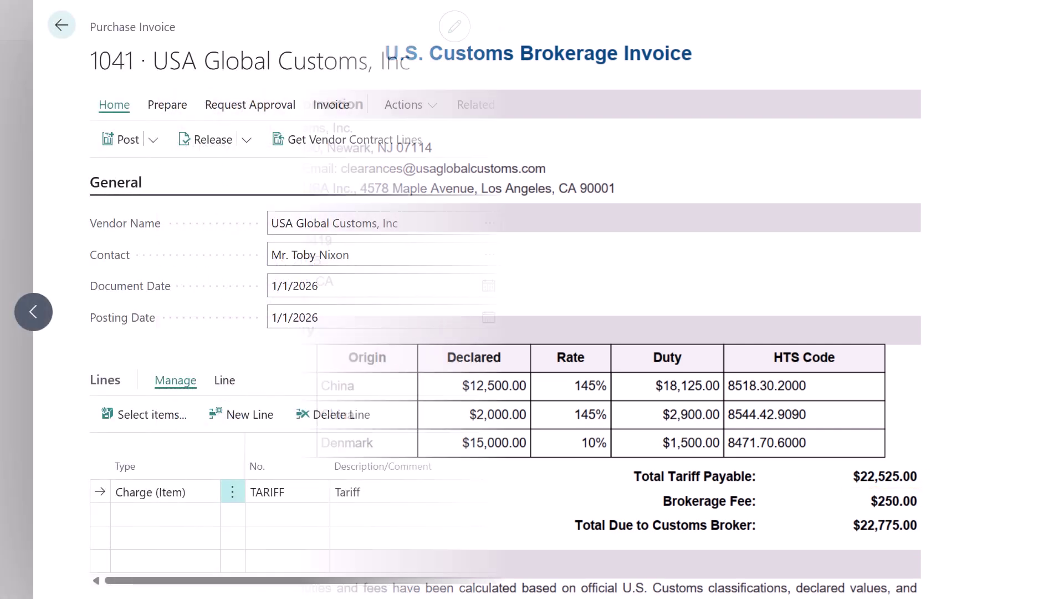
Step: Set the TARIFF line's direct unit cost to 22,525.00 and open its Item Charge Assignment
text(22525)
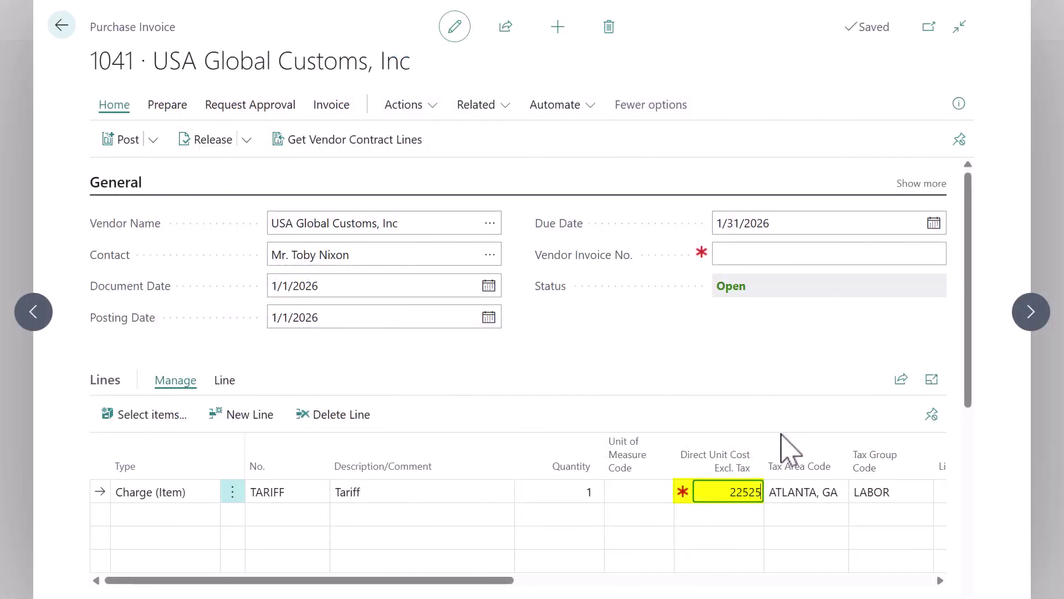
key(Tab)
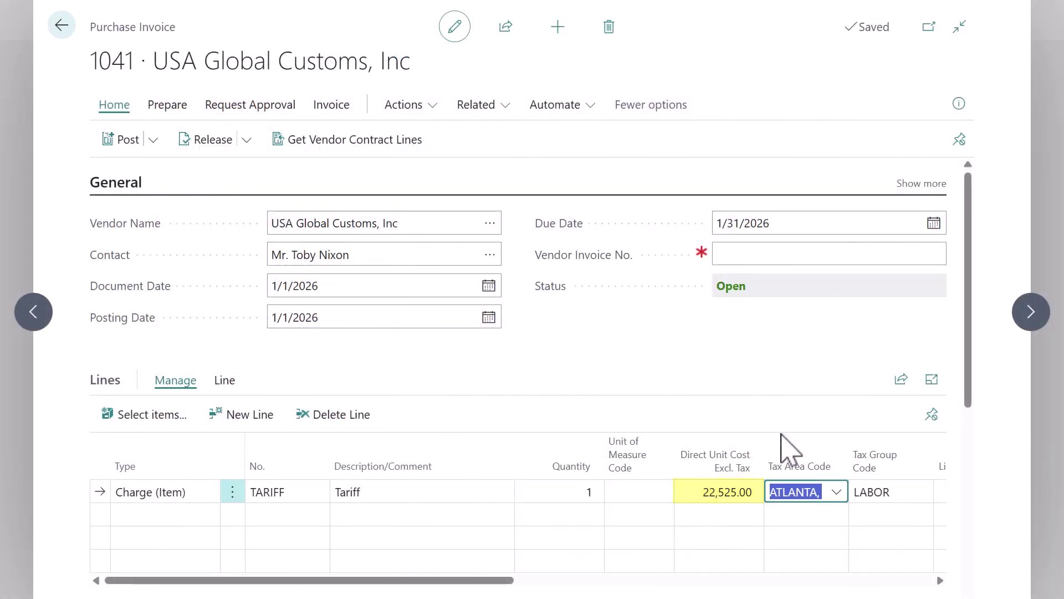
click(230, 381)
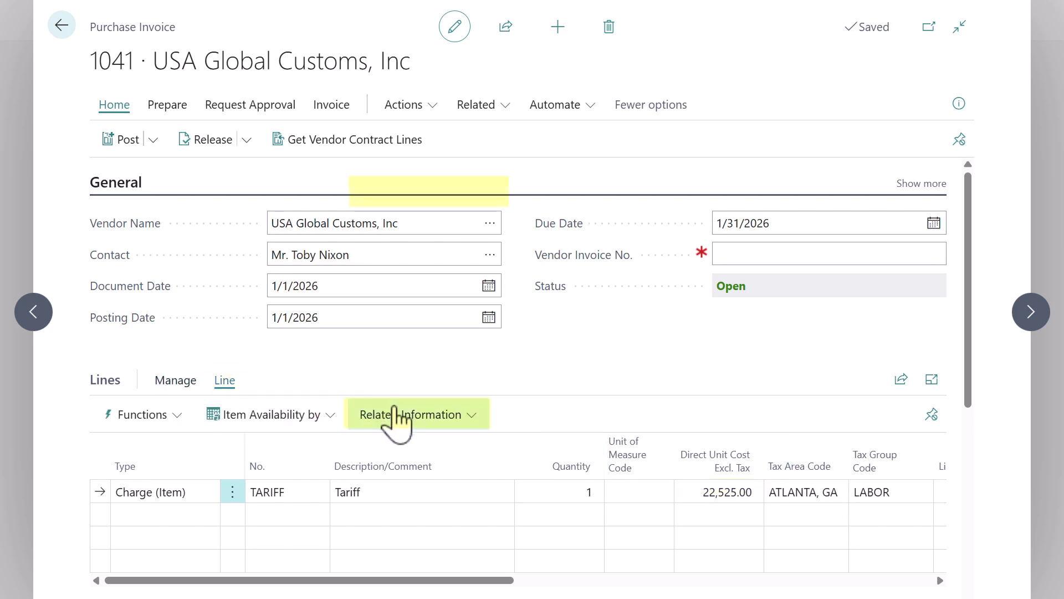
click(402, 417)
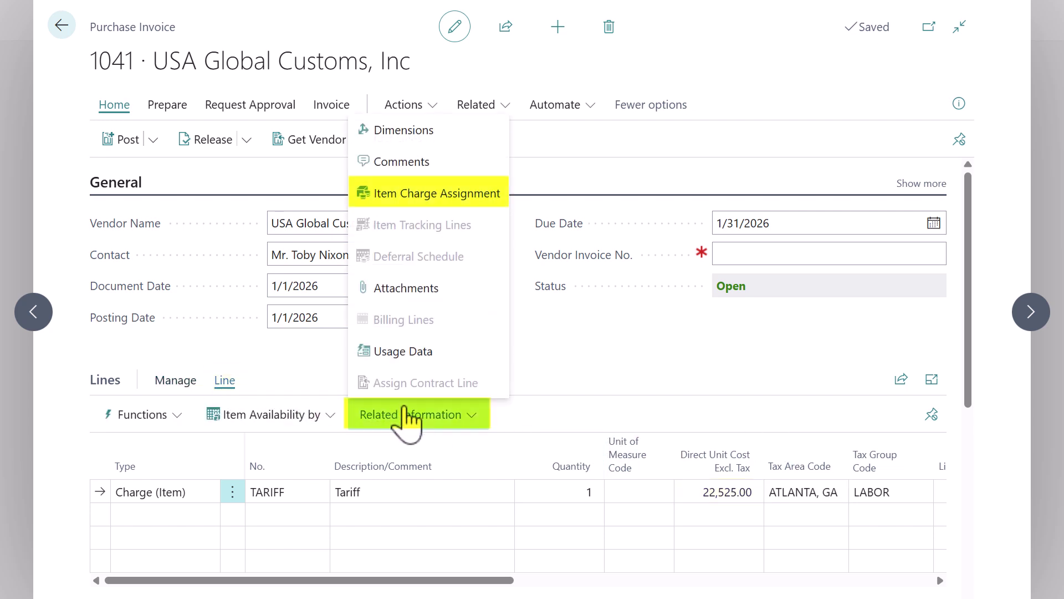
click(474, 203)
Step: Add receipt R107072's three lines (80021, 80205, LS-150) to the assignment and request a suggestion
click(382, 108)
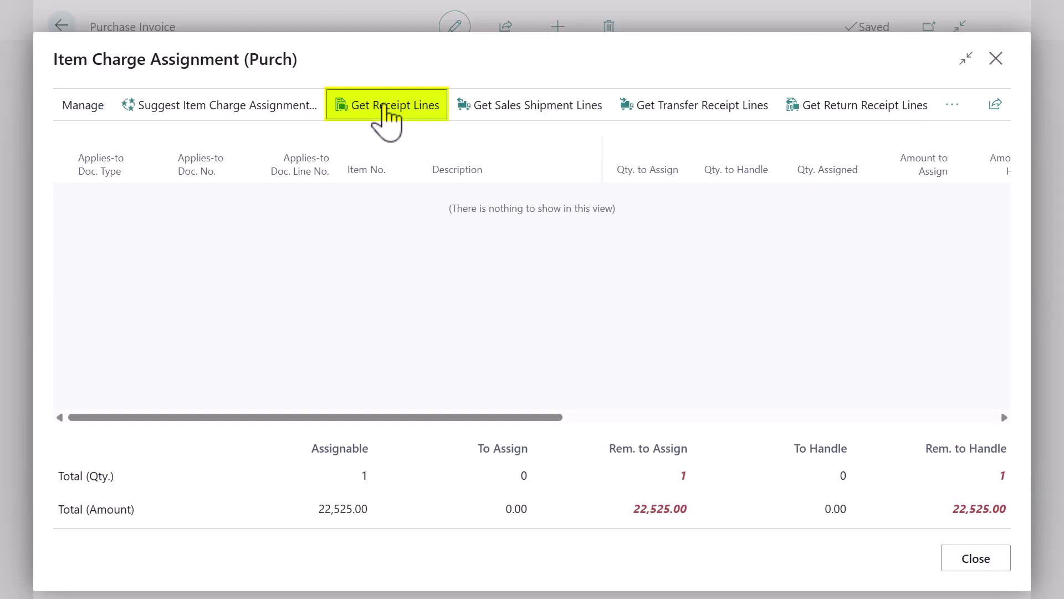
click(442, 467)
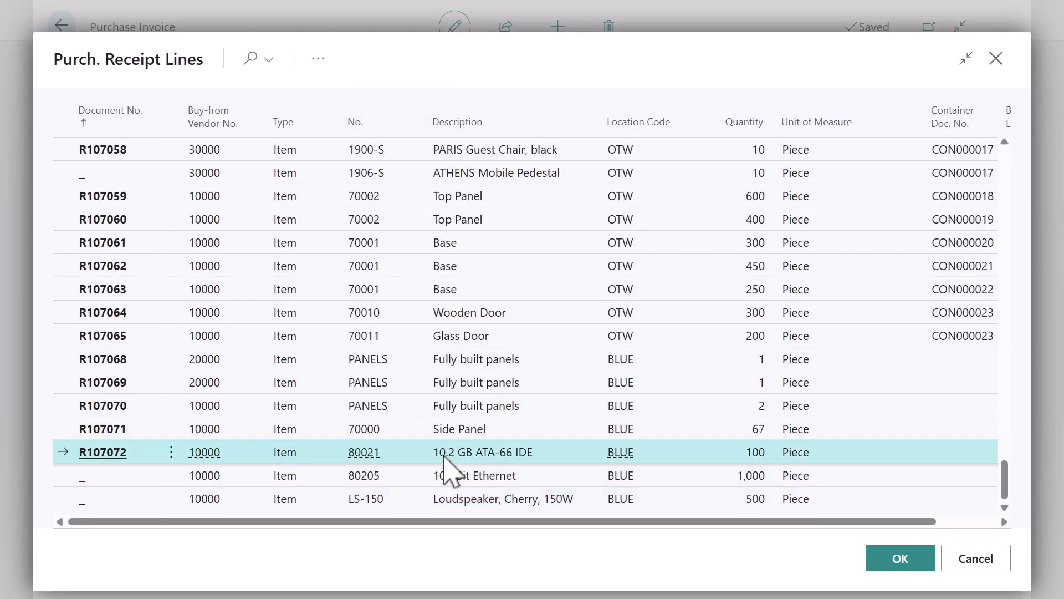
key(shift+Down)
key(shift+Down)
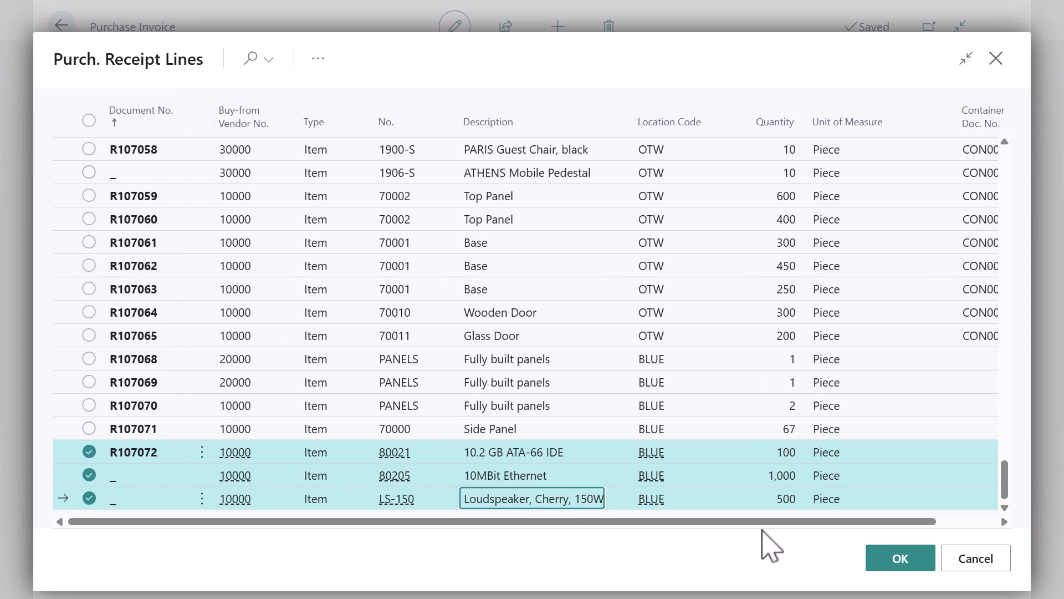
click(899, 561)
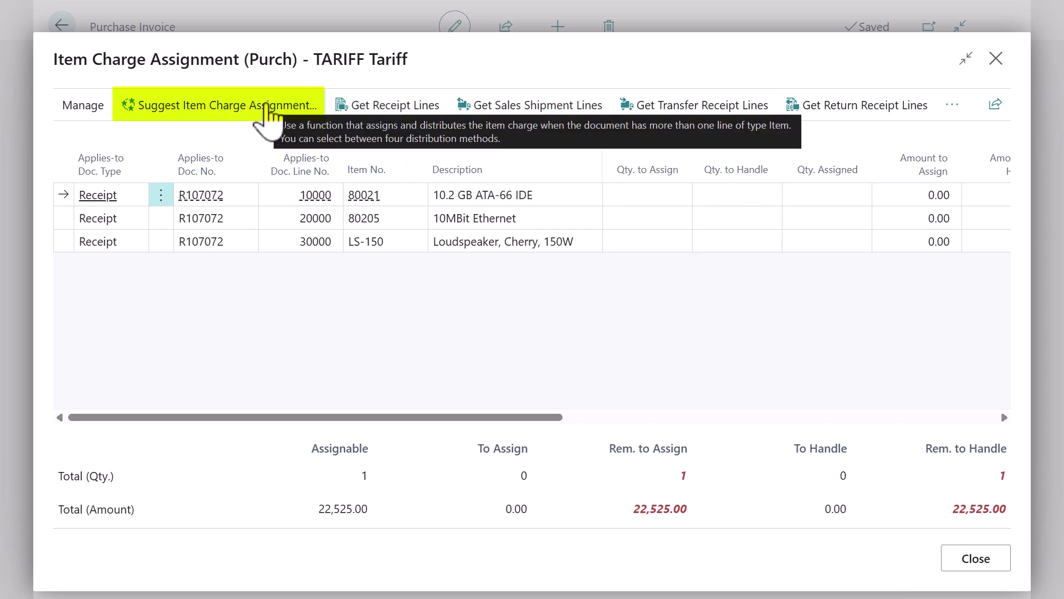
click(267, 110)
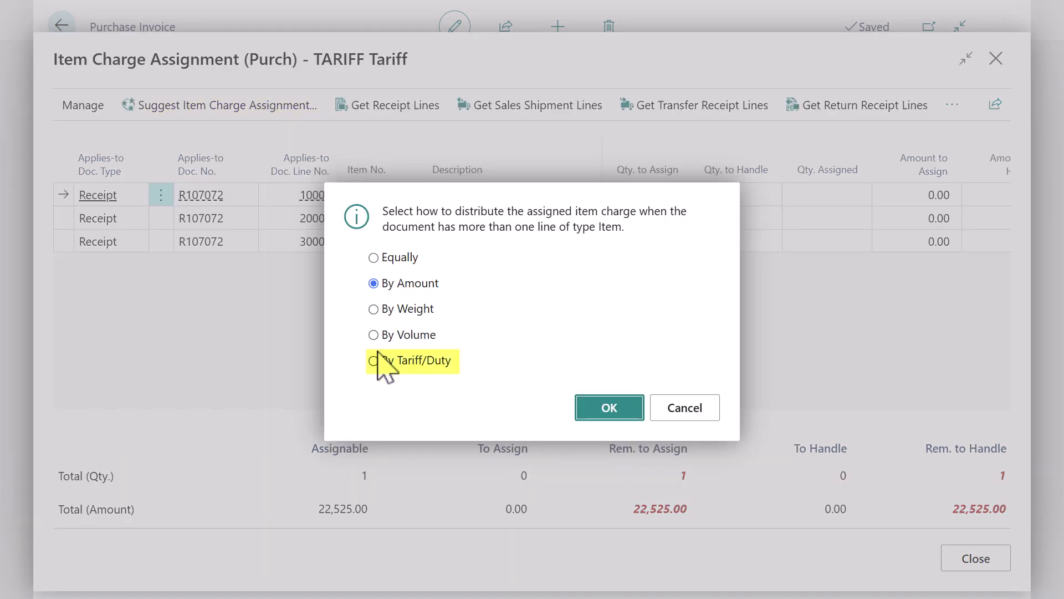
Step: Choose By Tariff/Duty, then change the 10MBit Ethernet line's country of origin from DK to CN
click(374, 361)
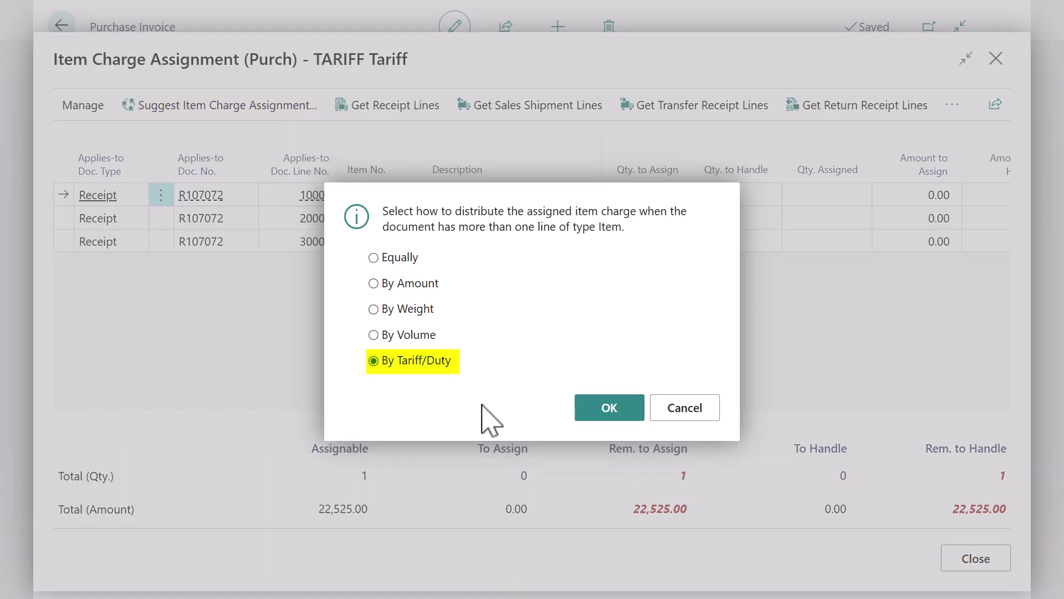
click(593, 410)
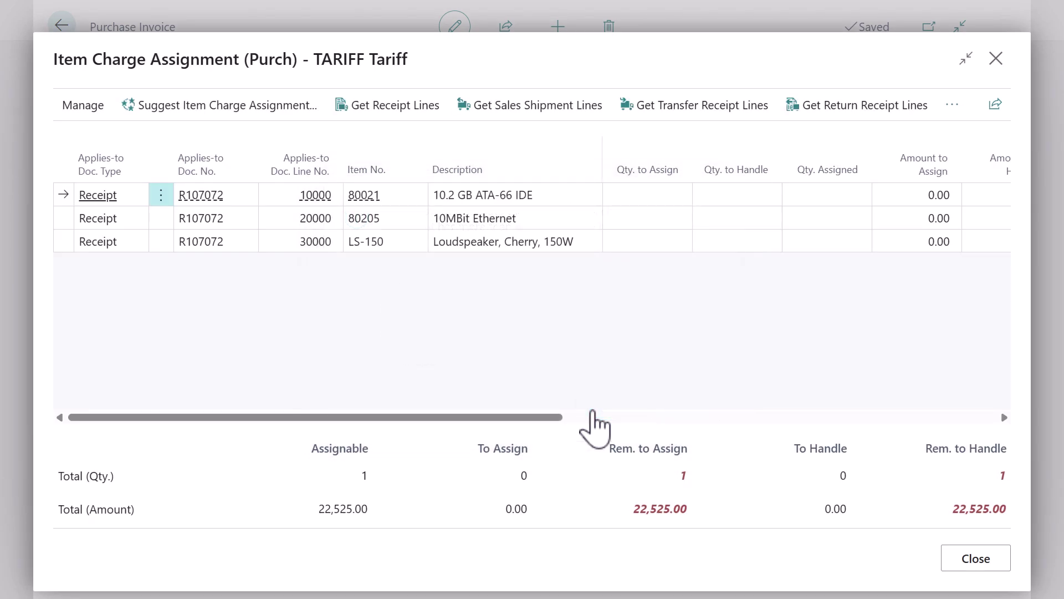
click(468, 217)
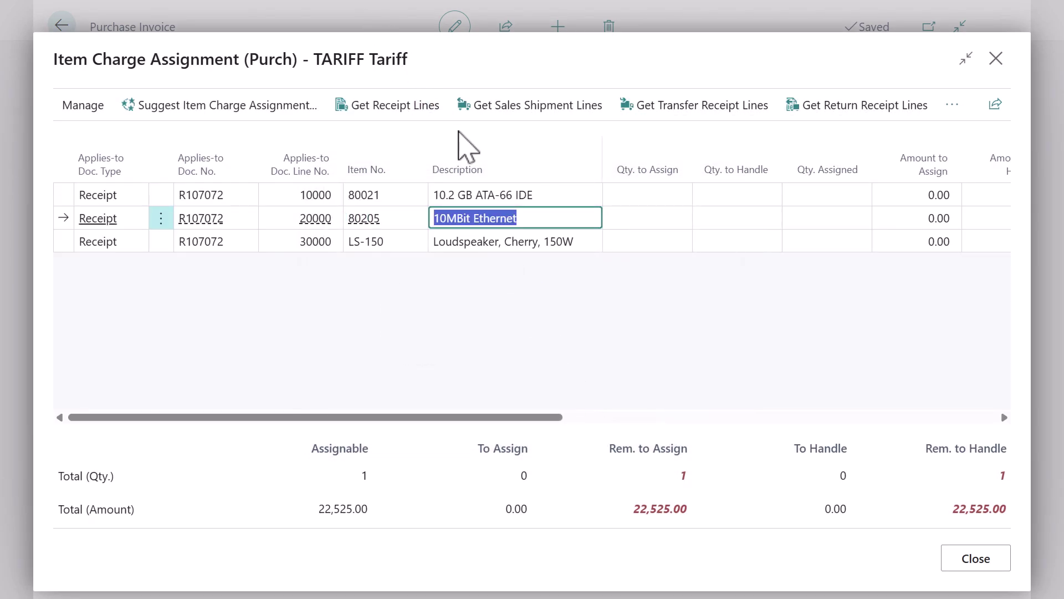
key(Tab)
key(Tab)
key(Tab)
key(Tab)
key(Tab)
key(Tab)
key(Tab)
key(Tab)
key(Tab)
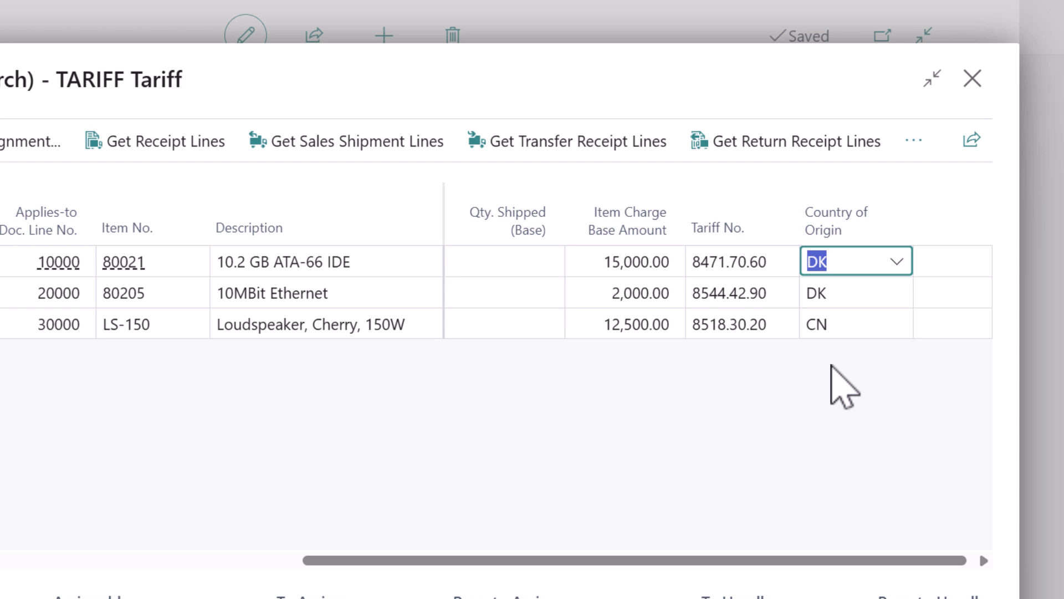
click(895, 297)
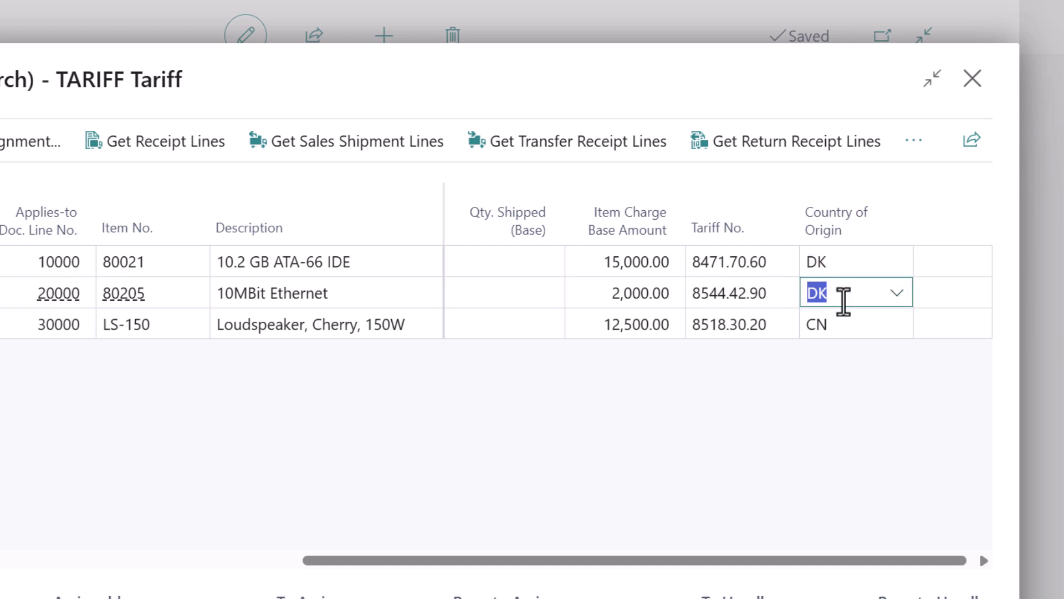
text(cn)
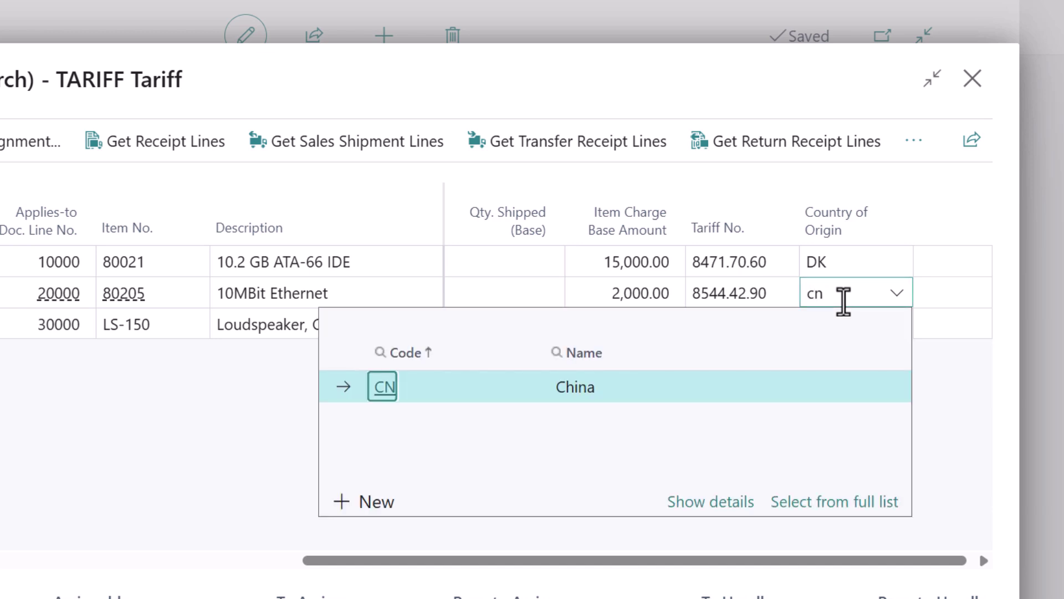
key(shift+Tab)
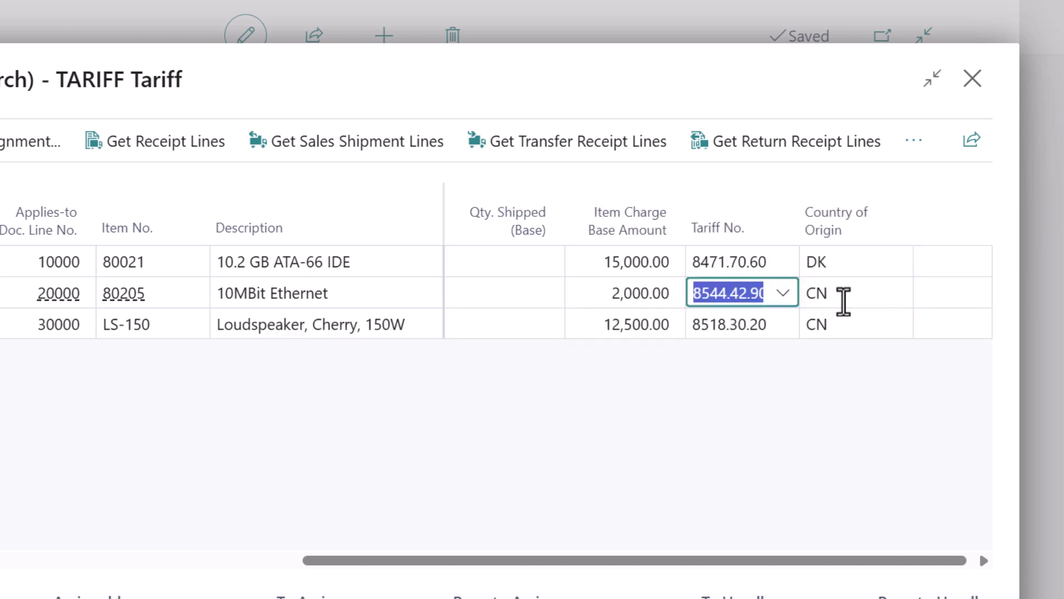
key(shift+Tab)
key(shift+Tab)
key(shift+Tab)
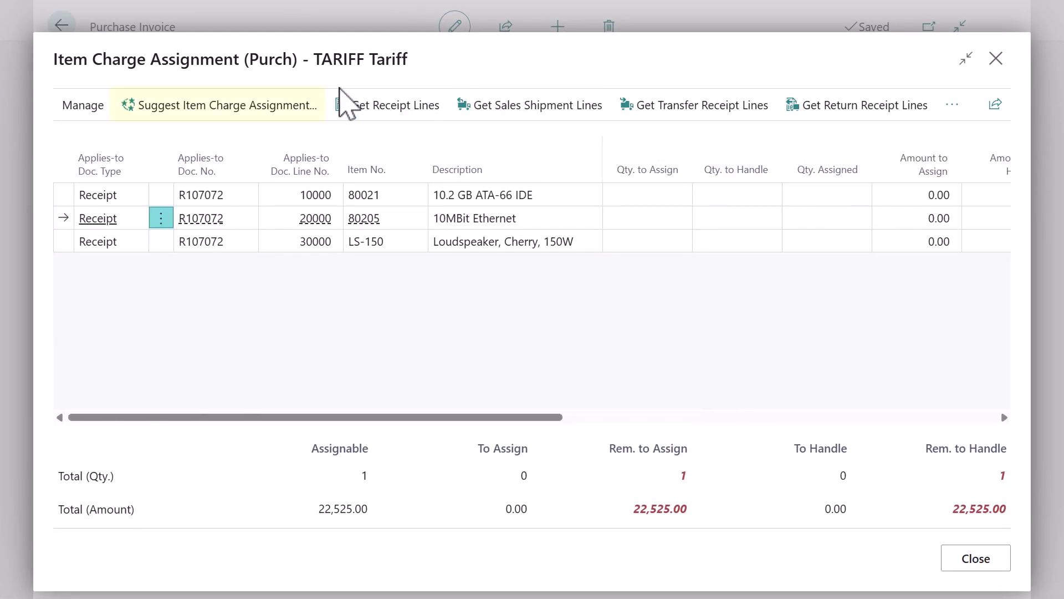
Step: Suggest the assignment By Tariff/Duty, giving 1,500.00, 2,900.00 and 18,125.00 with 0.00 remaining
click(258, 111)
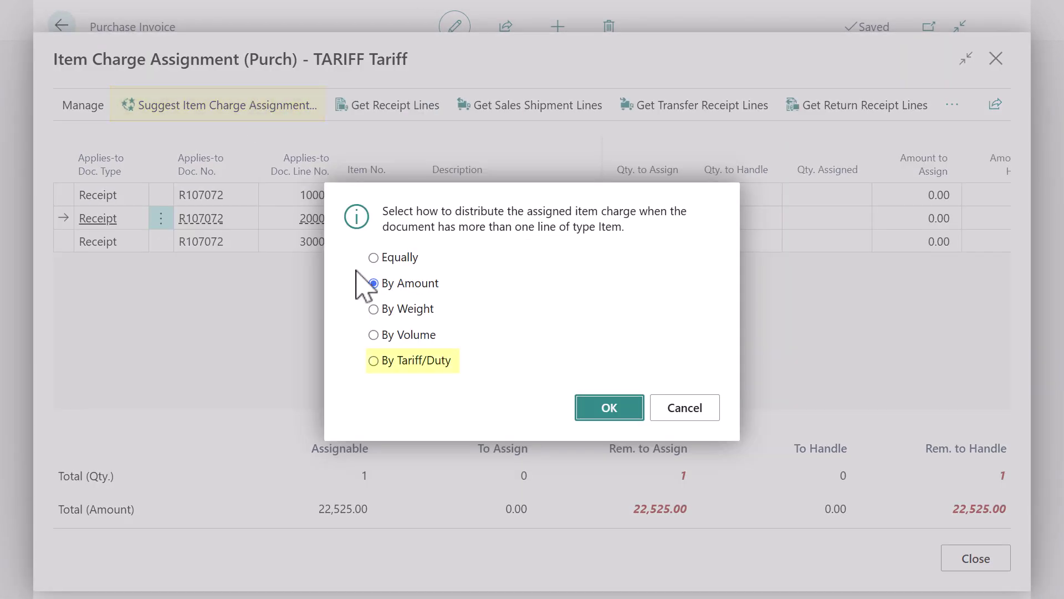
click(374, 361)
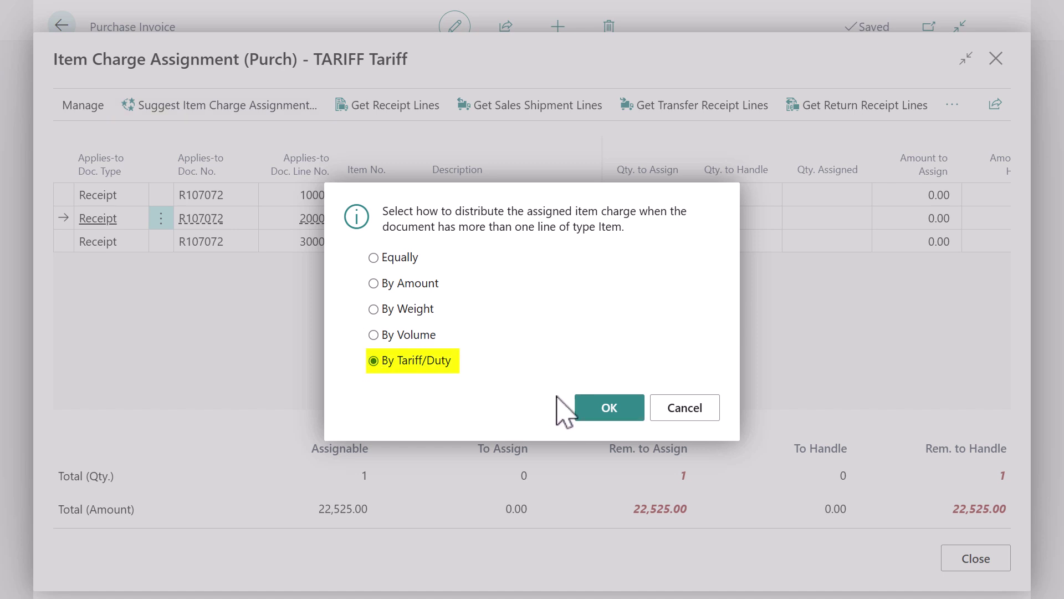
click(600, 410)
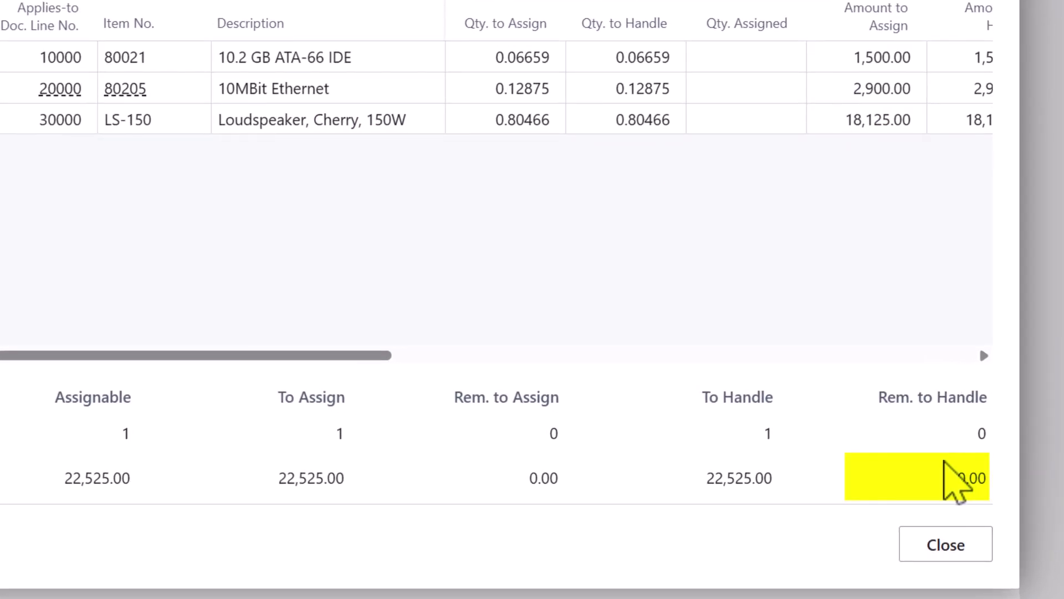
Step: Clear line 30000's Qty. to Assign, resuggest By Tariff/Duty, and return to the invoice
click(498, 132)
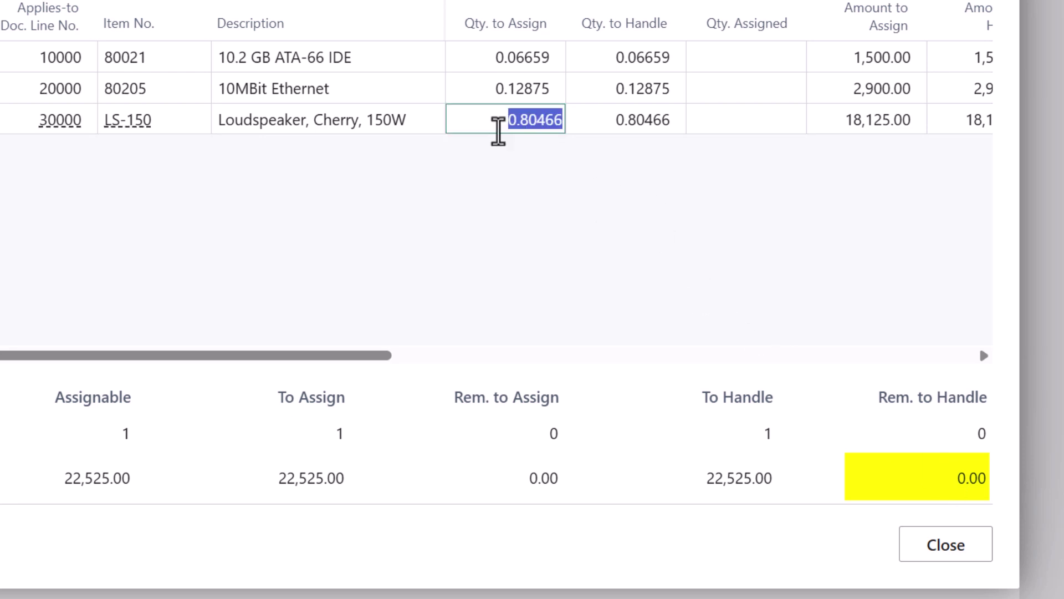
key(BackSpace)
key(Tab)
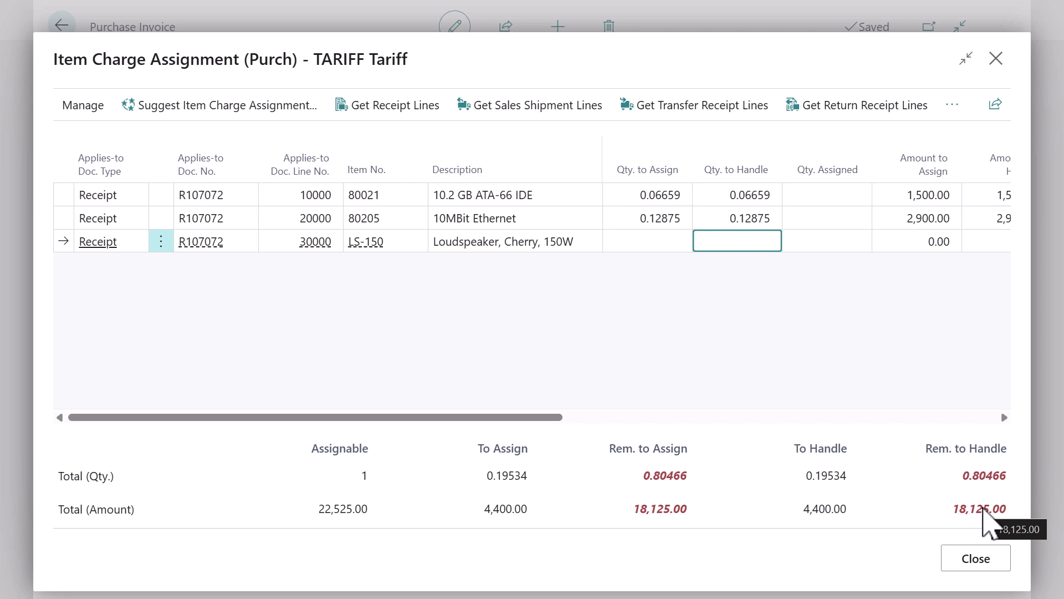
click(300, 108)
click(373, 360)
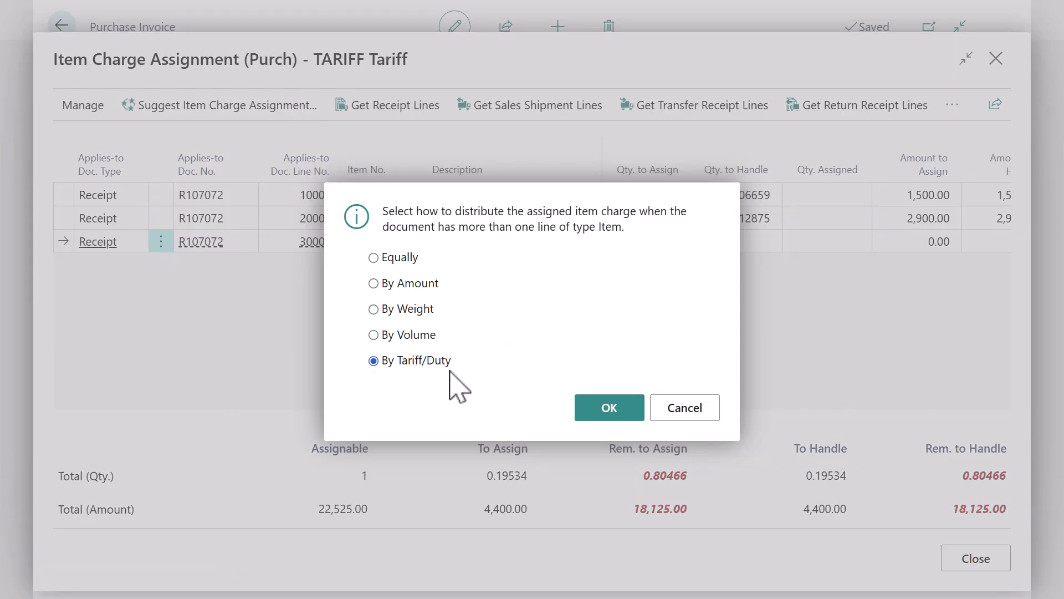
click(579, 409)
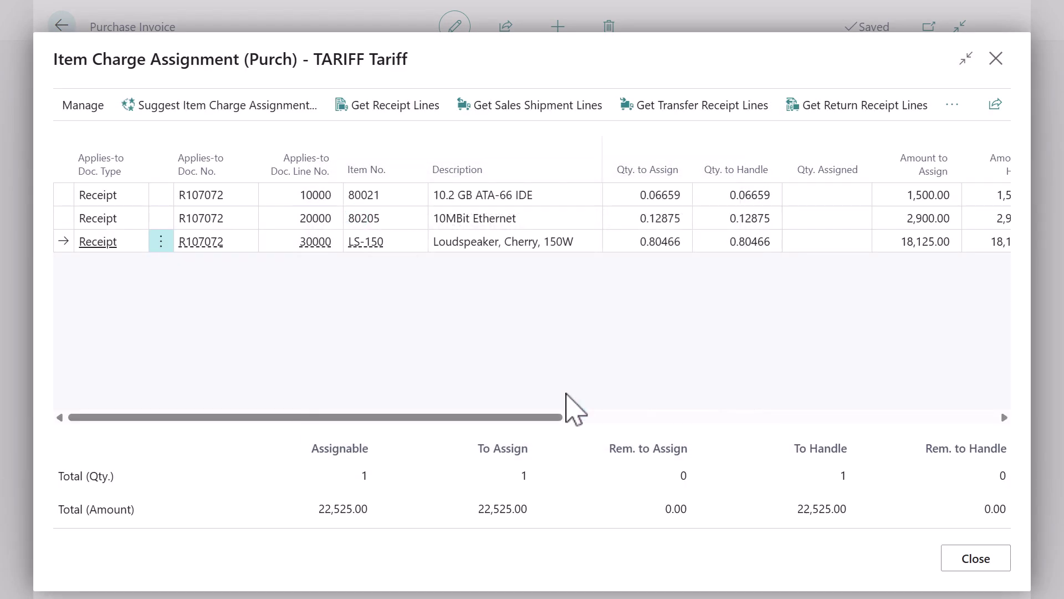
click(975, 558)
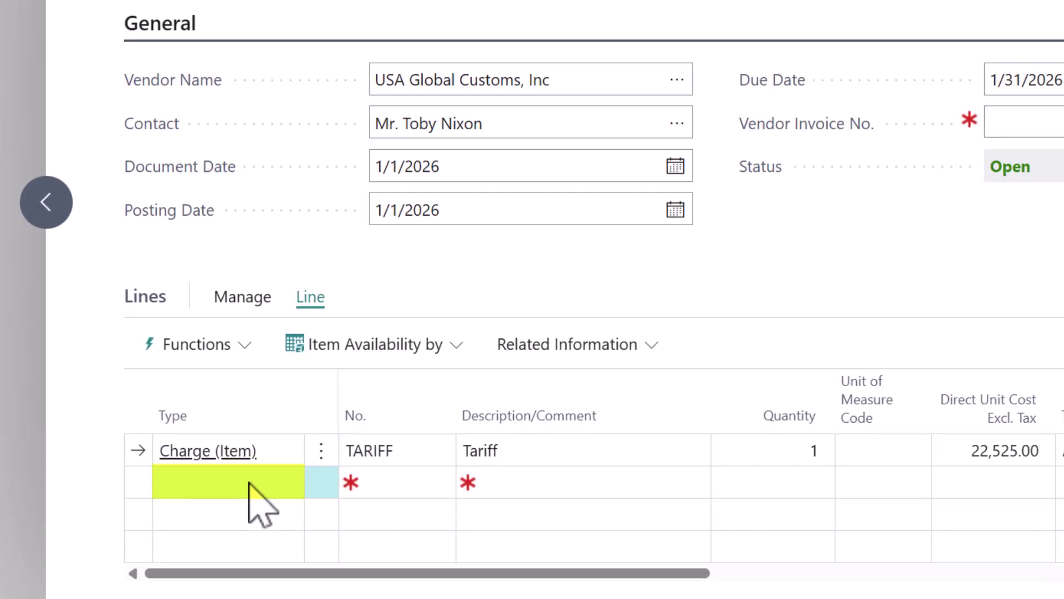
Step: Add a Charge (Item) line for BROKERFEE with unit cost 250
click(247, 482)
click(368, 482)
click(439, 482)
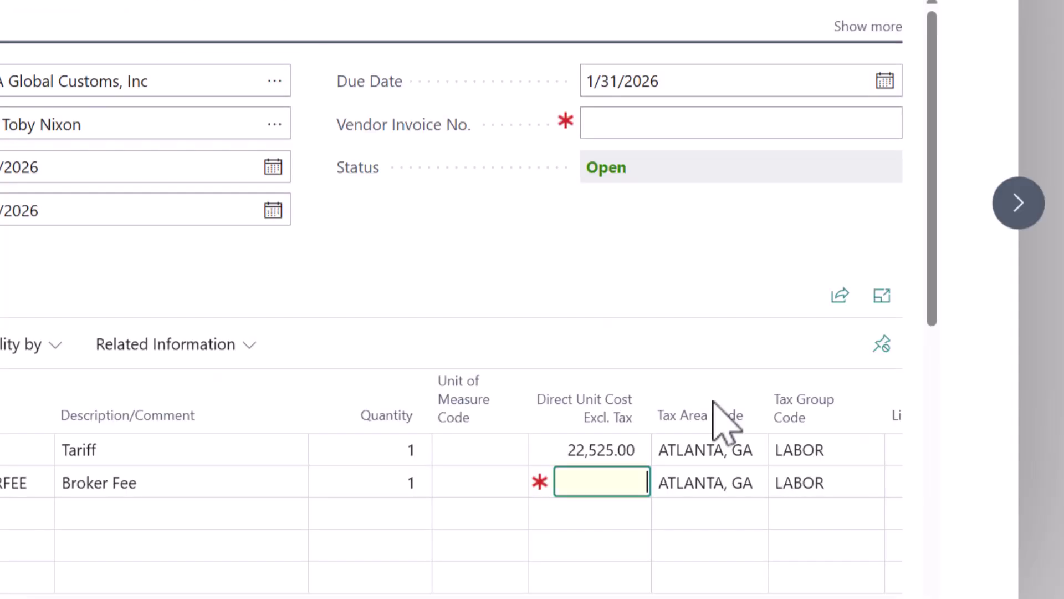
text(250)
key(Tab)
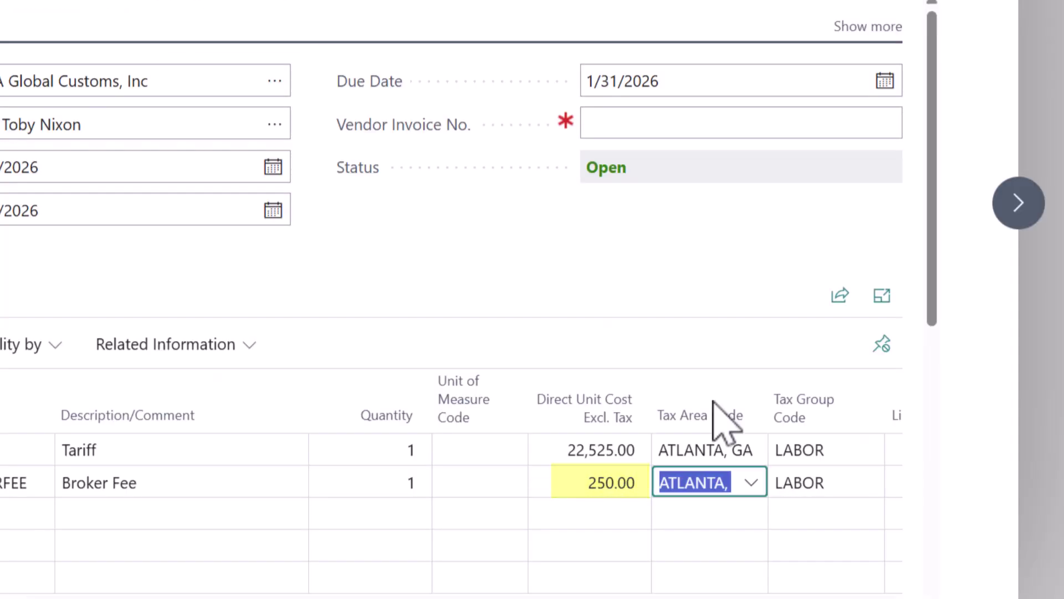
Step: Assign the Broker Fee by amount to R107072's three lines: 127.12, 16.95 and 105.93
click(247, 349)
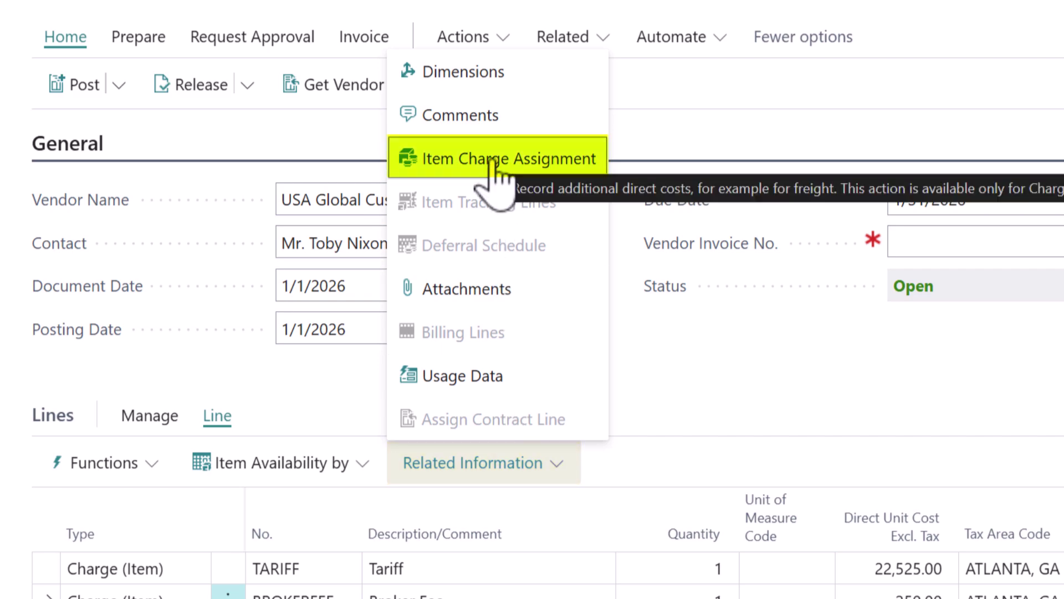
click(492, 160)
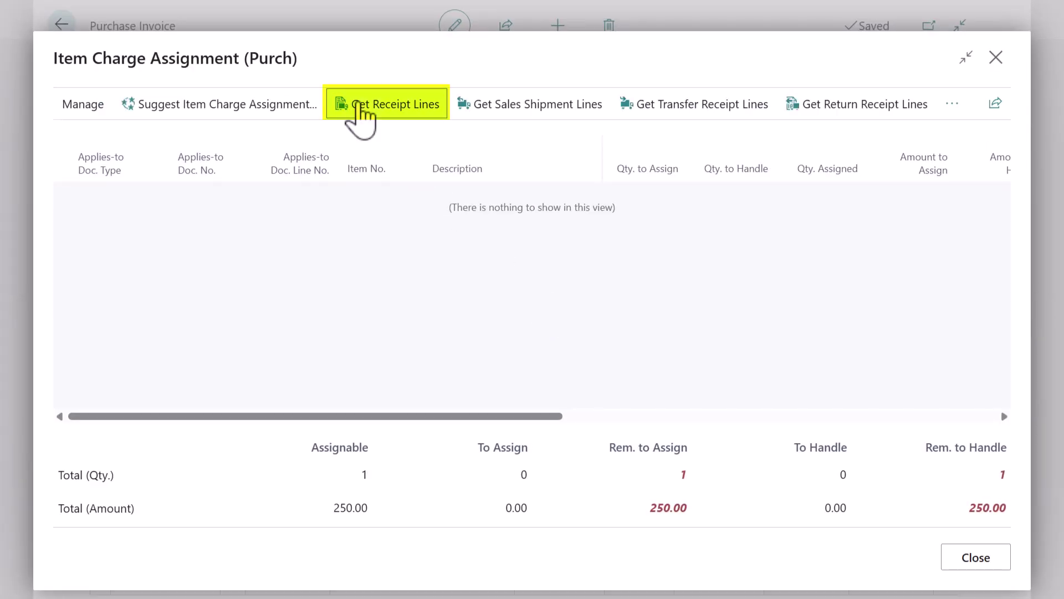
click(357, 113)
scroll(410, 316, down, 15)
key(shift+Down)
key(shift+Down)
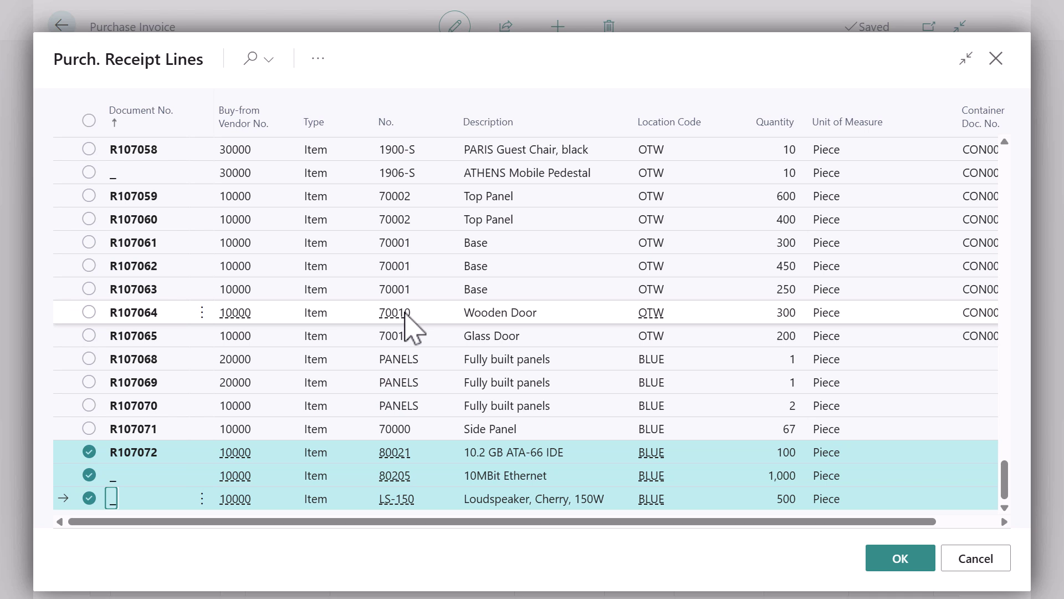
click(877, 550)
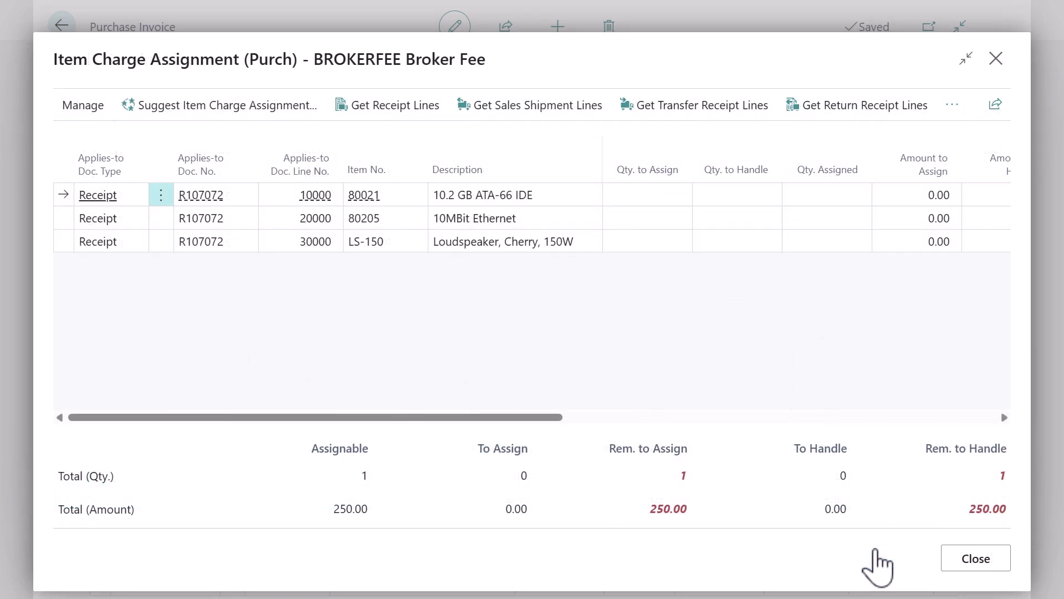
click(250, 107)
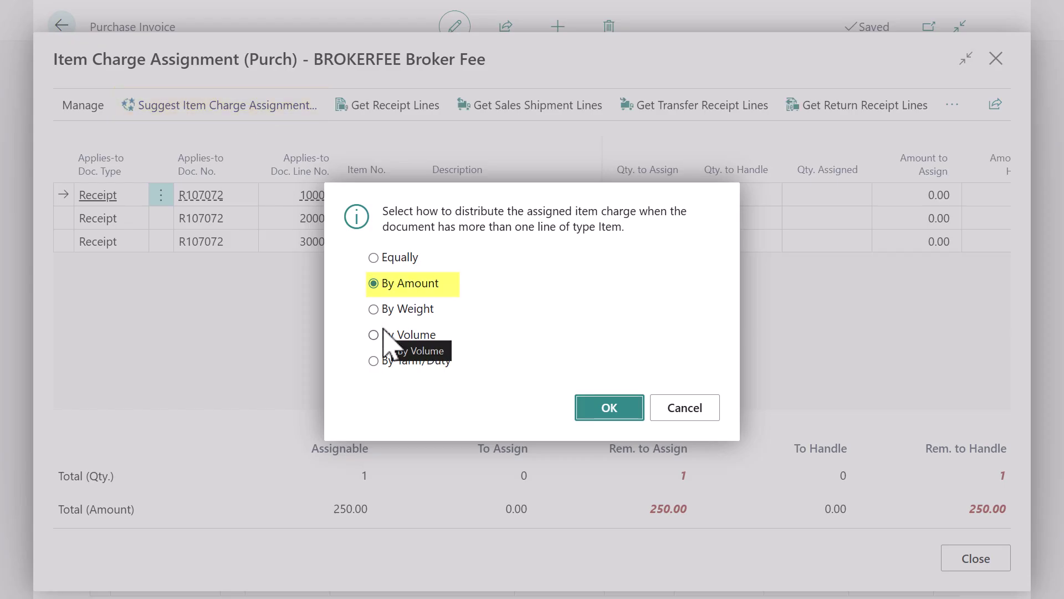
click(610, 409)
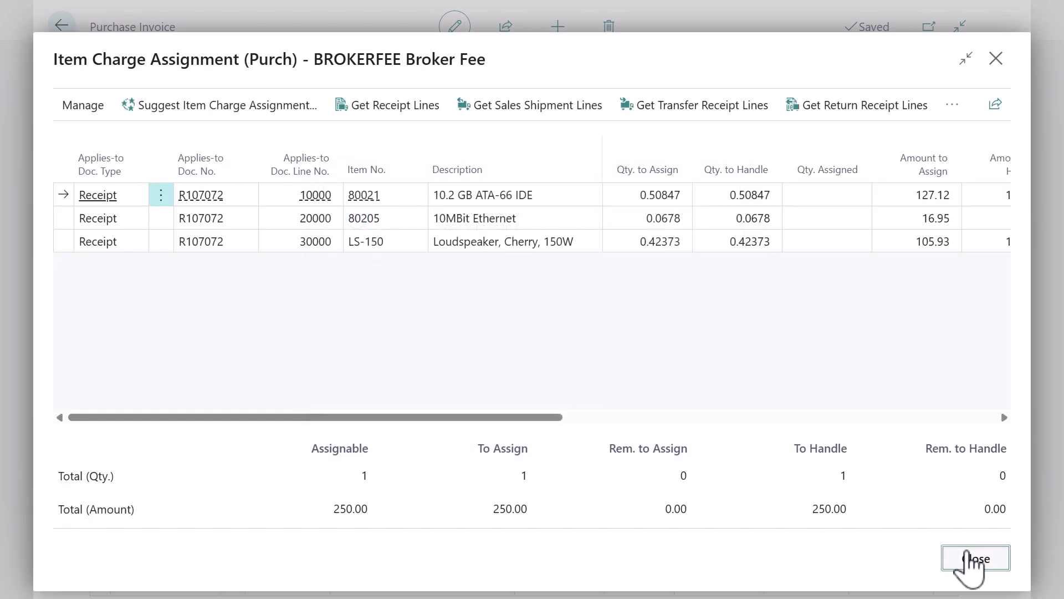
Step: Enter the vendor invoice number and post the 22,775.00 invoice 1041 as P108056
click(970, 559)
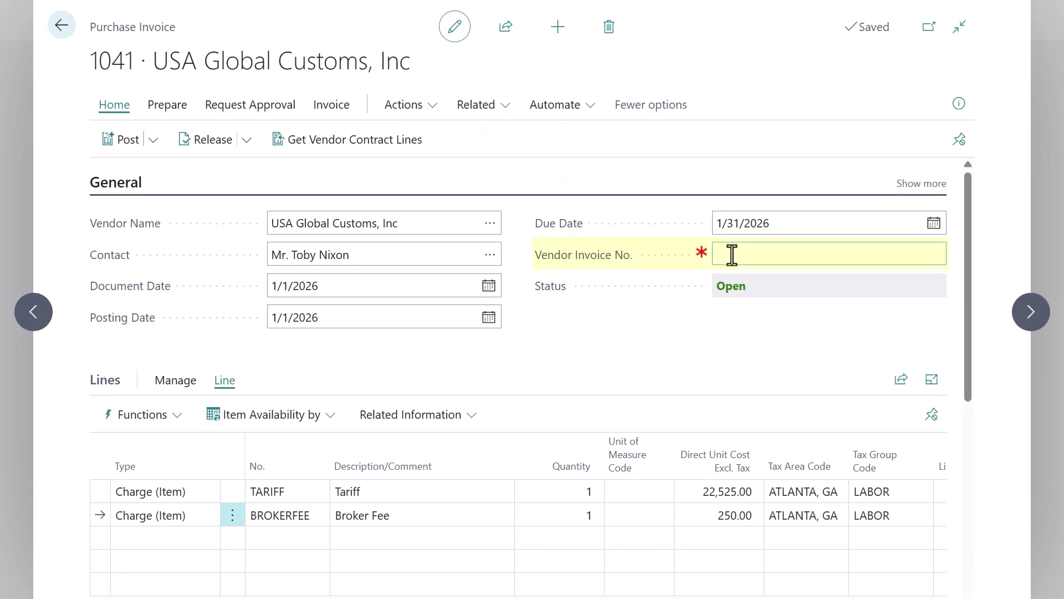
click(731, 254)
text(USCB-2025-4419)
key(Tab)
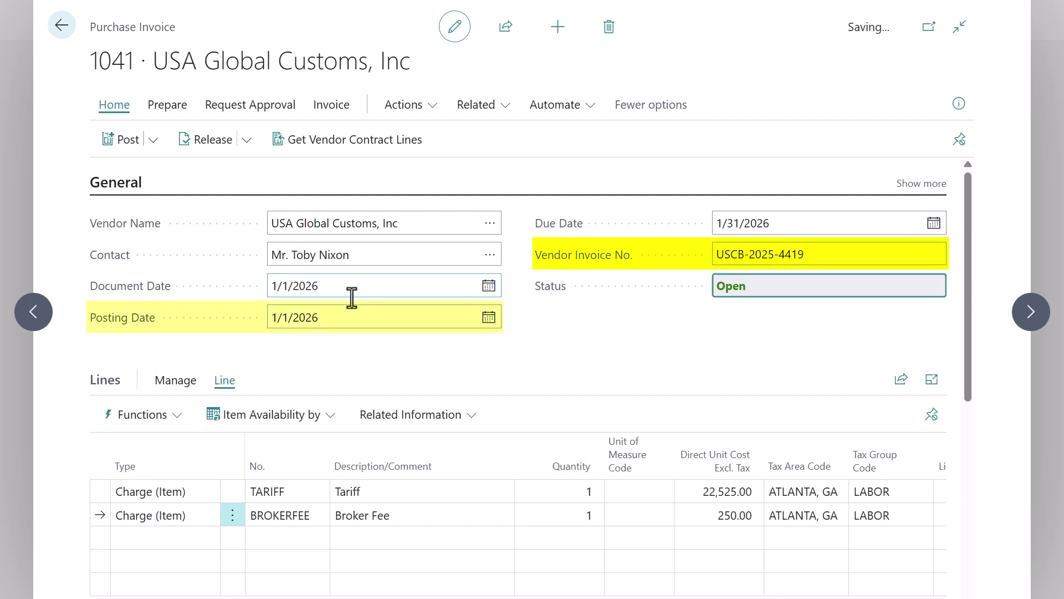
click(118, 145)
click(607, 355)
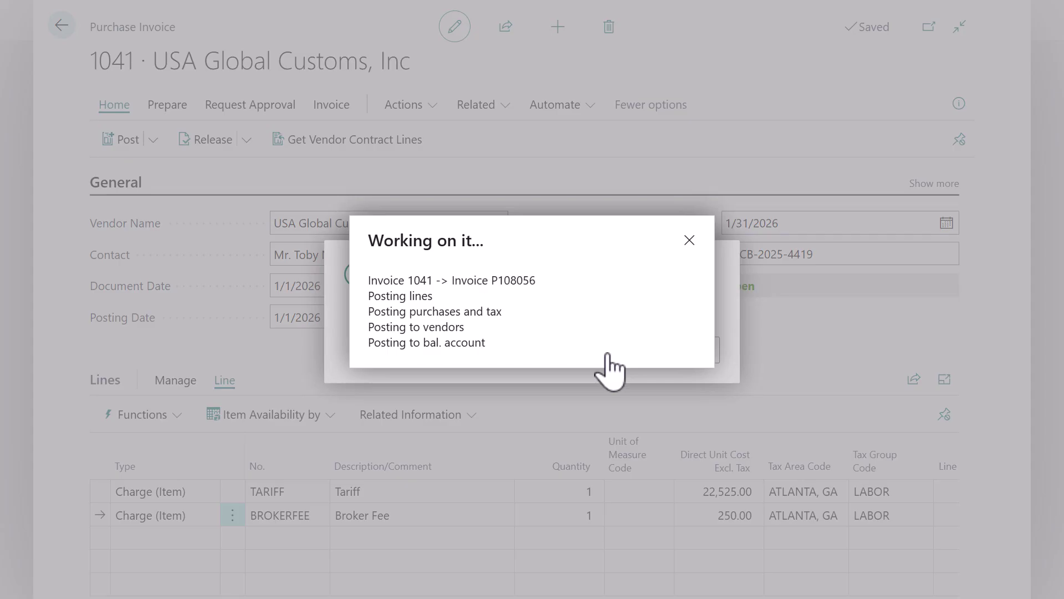